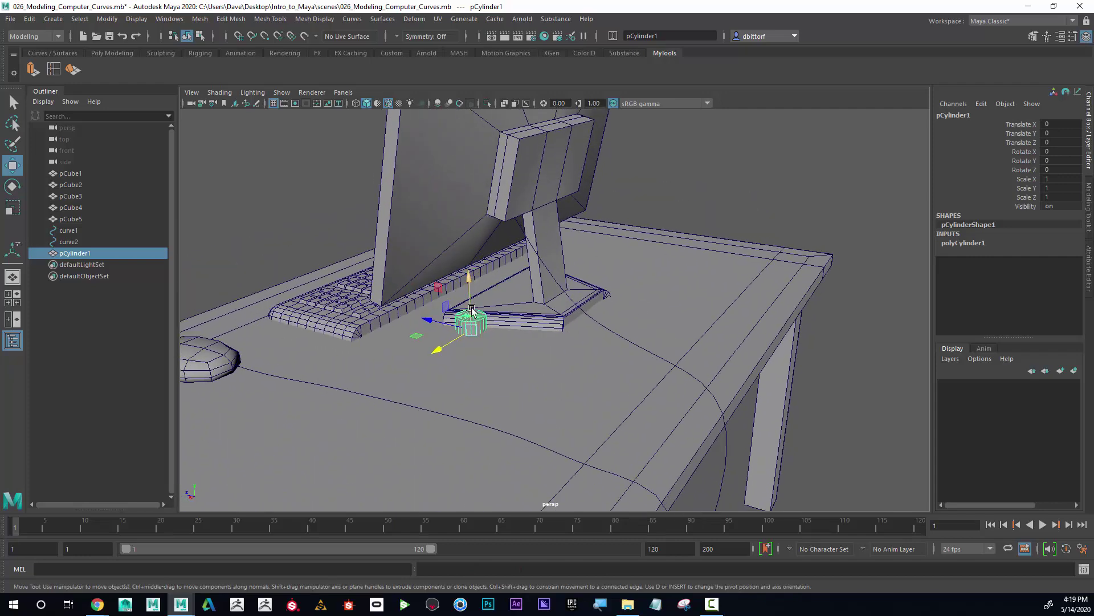
Step: Scale the new cylinder uniformly to about 0.23 and raise it to just below the monitor's rear housing beside the stand neck
key(r)
drag(471, 322, 456, 330)
key(w)
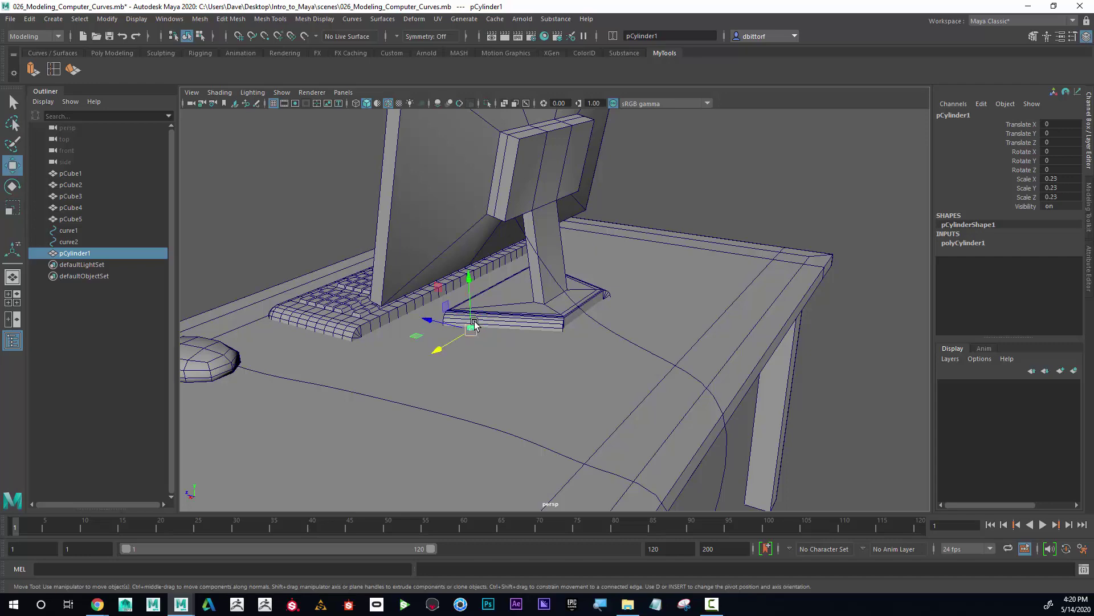
drag(465, 288, 482, 229)
alt+drag(498, 266, 561, 258)
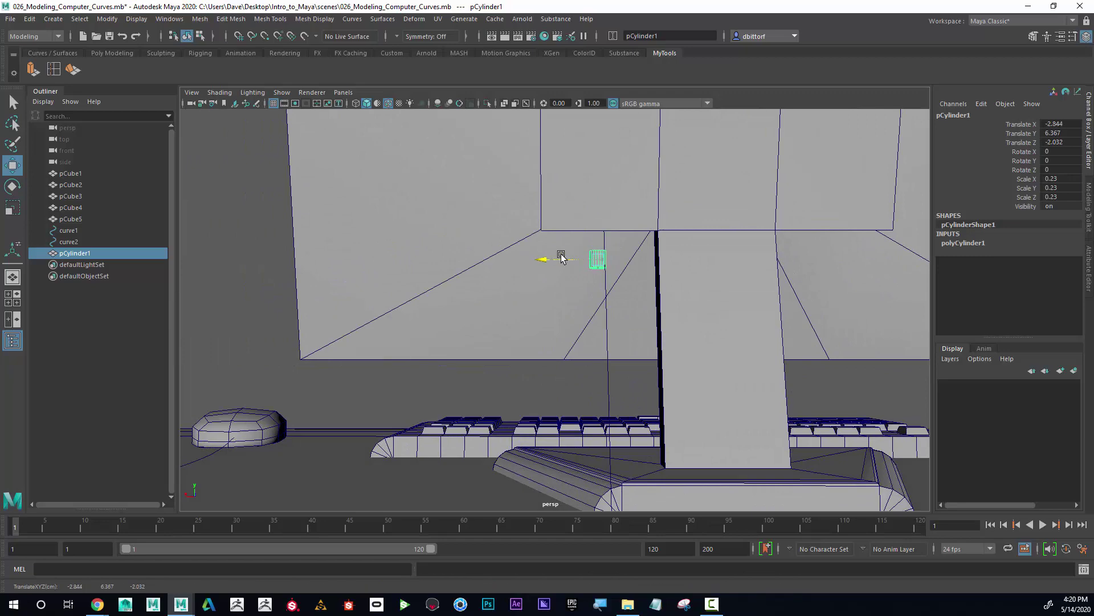
drag(593, 211, 599, 183)
alt+drag(581, 279, 455, 238)
alt+right_drag(439, 264, 459, 255)
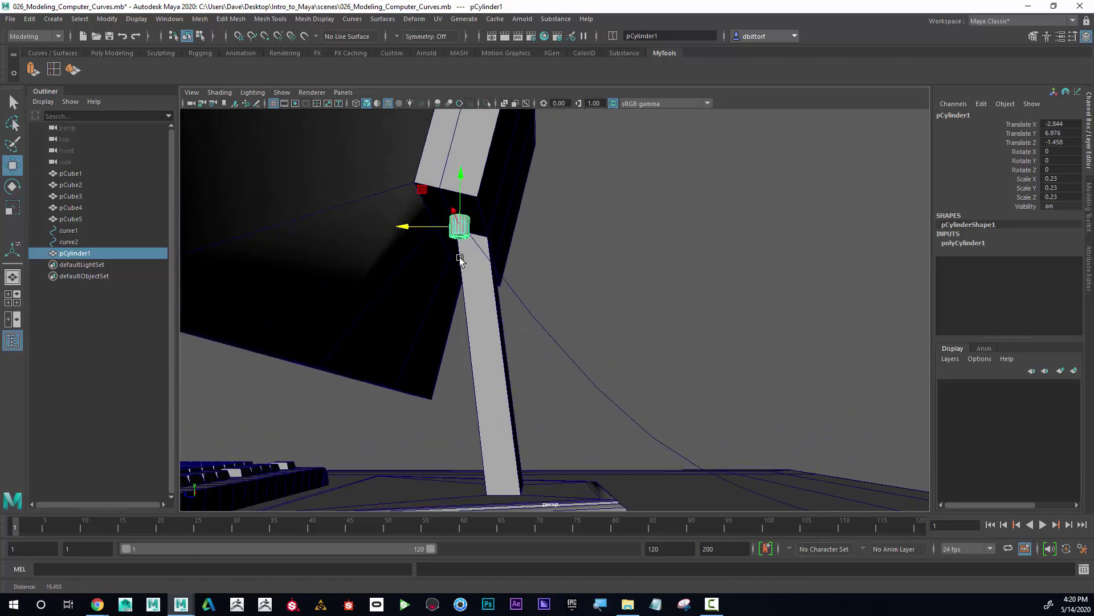
Step: Shrink the cylinder to a uniform scale of about 0.12 and rotate it to angle out of the rear housing's underside
alt+middle_drag(459, 254, 510, 348)
alt+right_drag(510, 348, 846, 352)
alt+drag(845, 353, 792, 281)
drag(744, 398, 819, 349)
key(r)
key(w)
key(e)
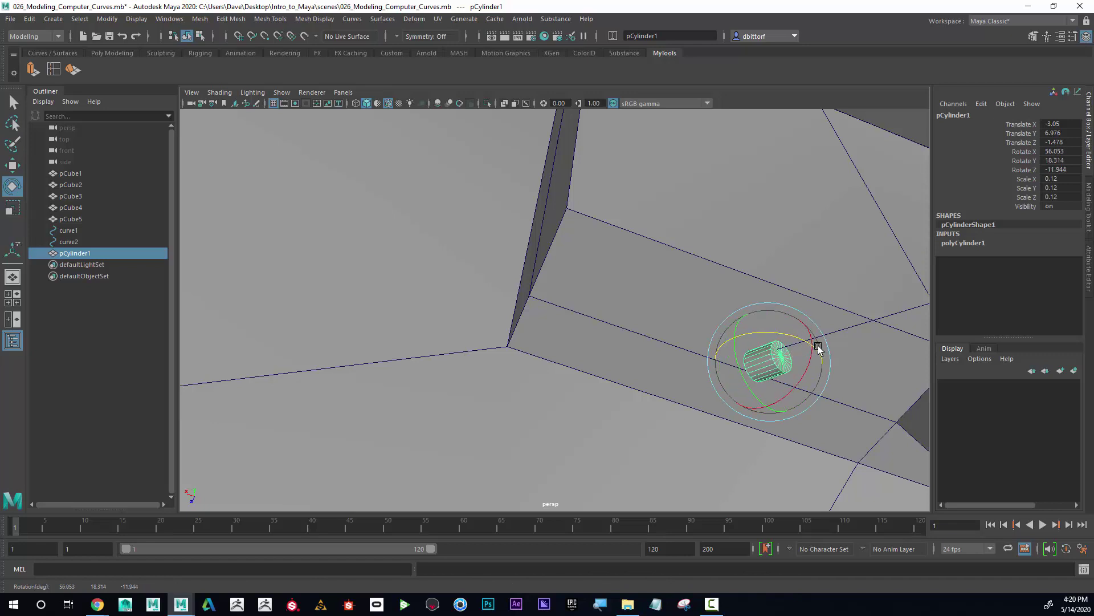
Step: Refine the cylinder's tilt and move it against the underside of the monitor's rear housing, at about Y 7.185
key(w)
drag(742, 350, 733, 347)
key(f)
alt+drag(606, 341, 643, 376)
alt+right_drag(643, 376, 897, 381)
alt+drag(656, 336, 523, 337)
click(12, 188)
key(w)
drag(531, 276, 535, 313)
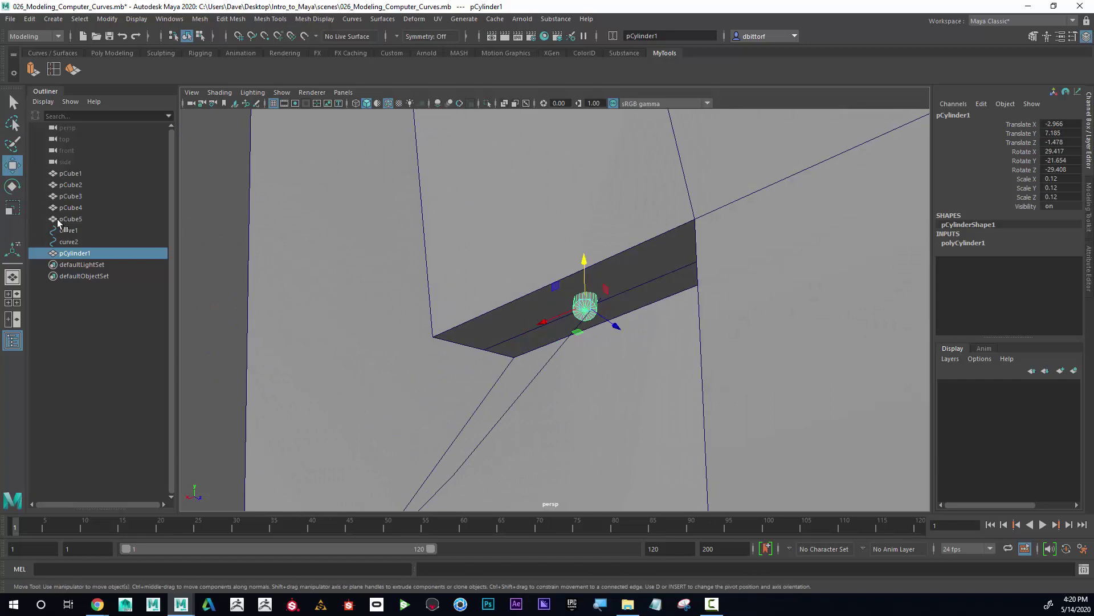
Step: Rotate the cylinder to about 40.3, -26, -16.6 and seat it in the housing's underside at about -3.032, 7.195, -1.415
key(e)
drag(610, 335, 603, 310)
click(12, 165)
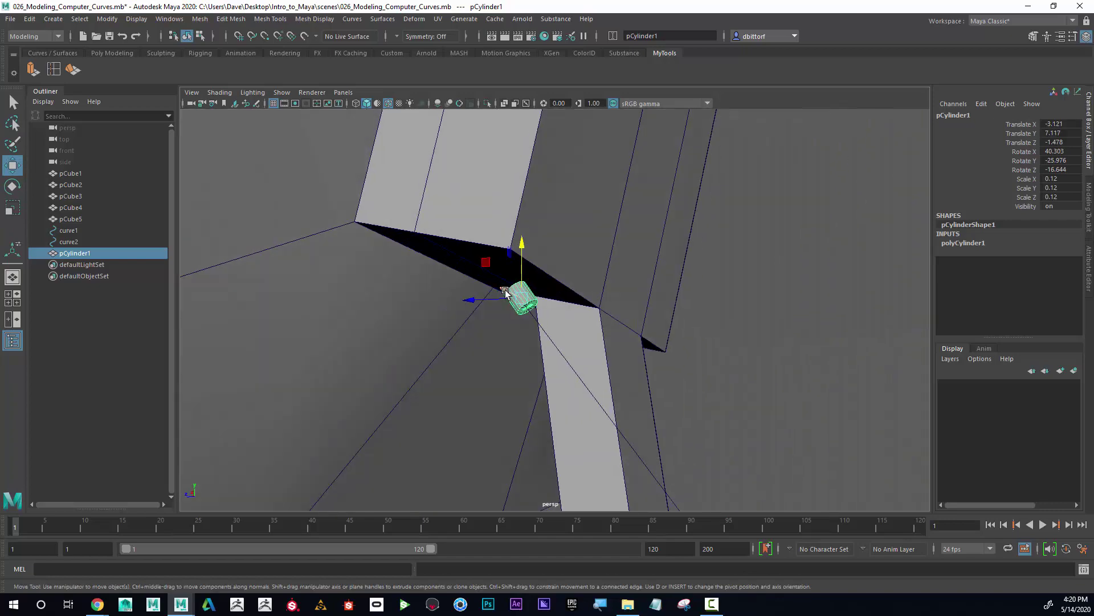
drag(505, 292, 494, 282)
drag(516, 246, 464, 257)
drag(527, 295, 586, 317)
Step: Isolate the monitor's cable curve in the perspective view
alt+right_drag(586, 317, 174, 315)
alt+right_drag(576, 348, 440, 354)
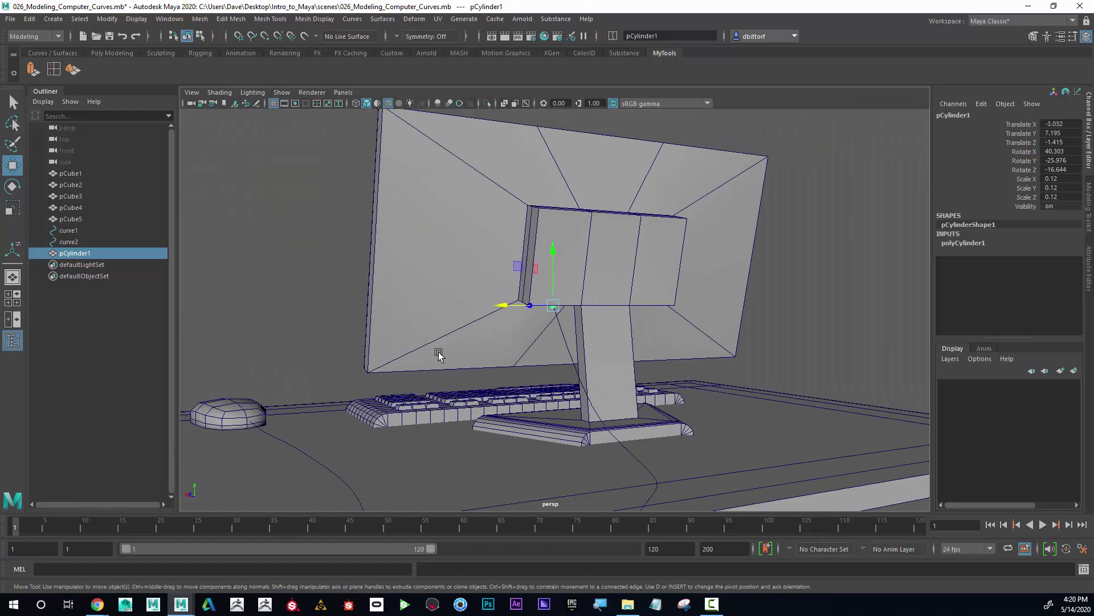
alt+drag(439, 354, 497, 348)
alt+middle_drag(497, 348, 501, 309)
alt+right_drag(502, 309, 681, 367)
alt+drag(621, 319, 593, 317)
click(593, 318)
alt+right_drag(688, 276, 667, 274)
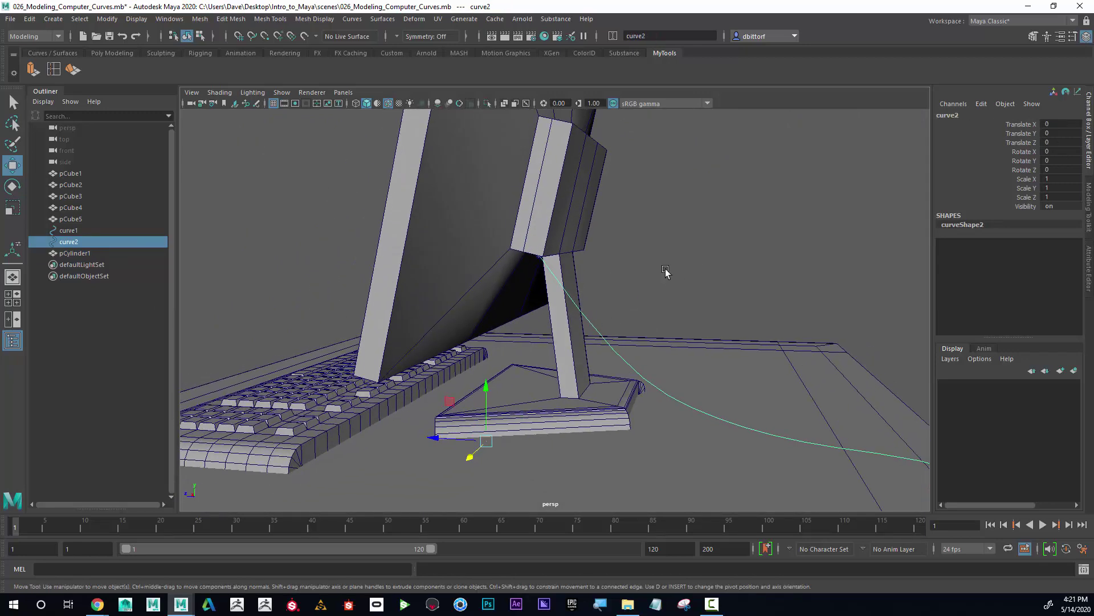
alt+middle_drag(667, 273, 605, 245)
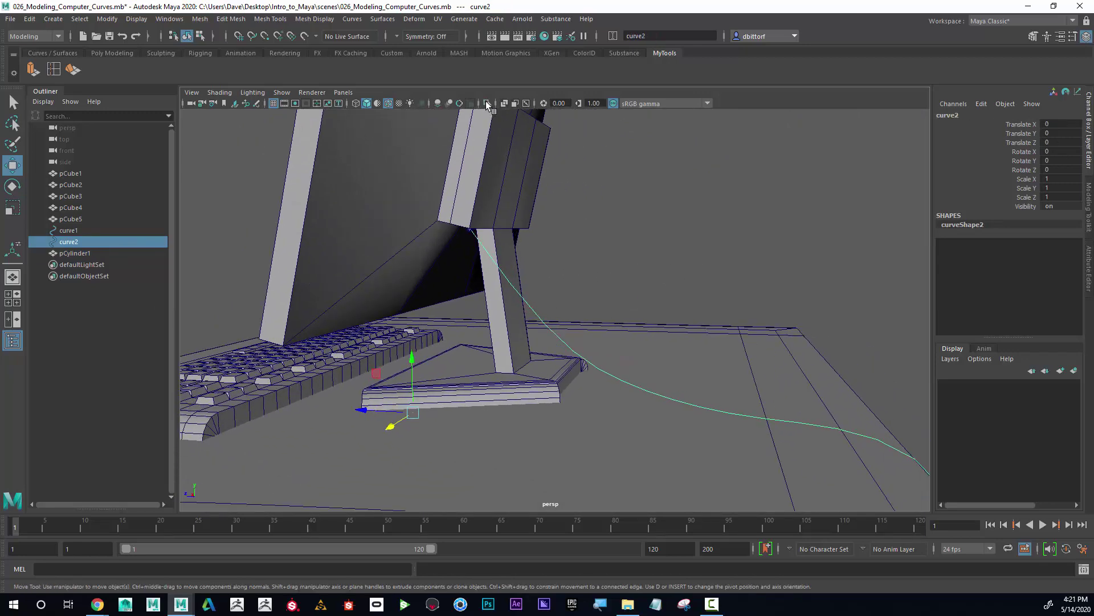
click(488, 103)
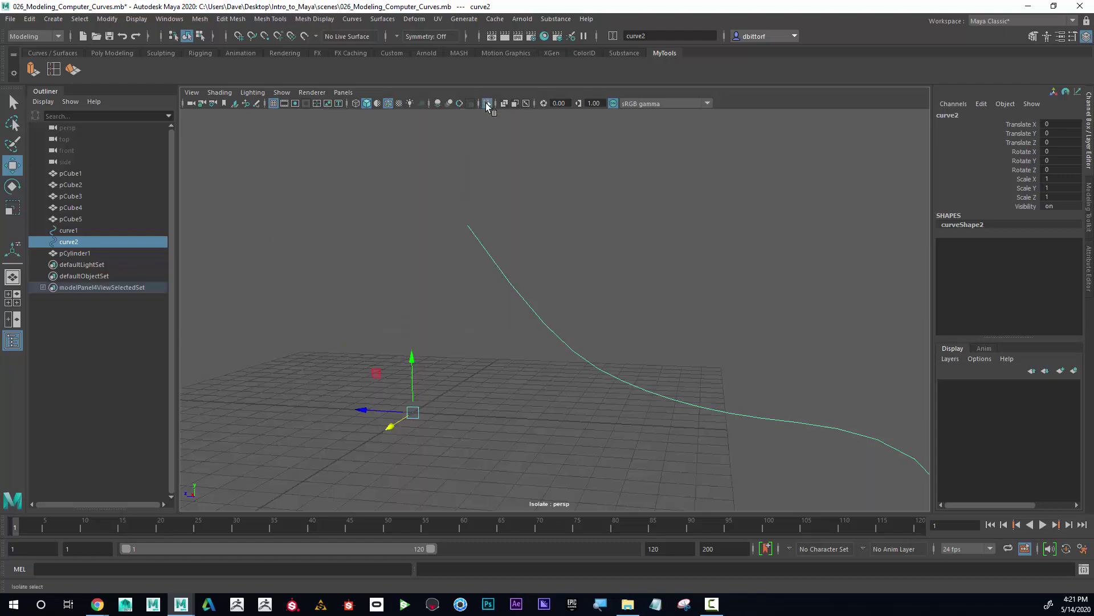
Step: Display the cable curve's control vertices, check the first two at the monitor end, and exit isolation
right_drag(618, 193, 581, 195)
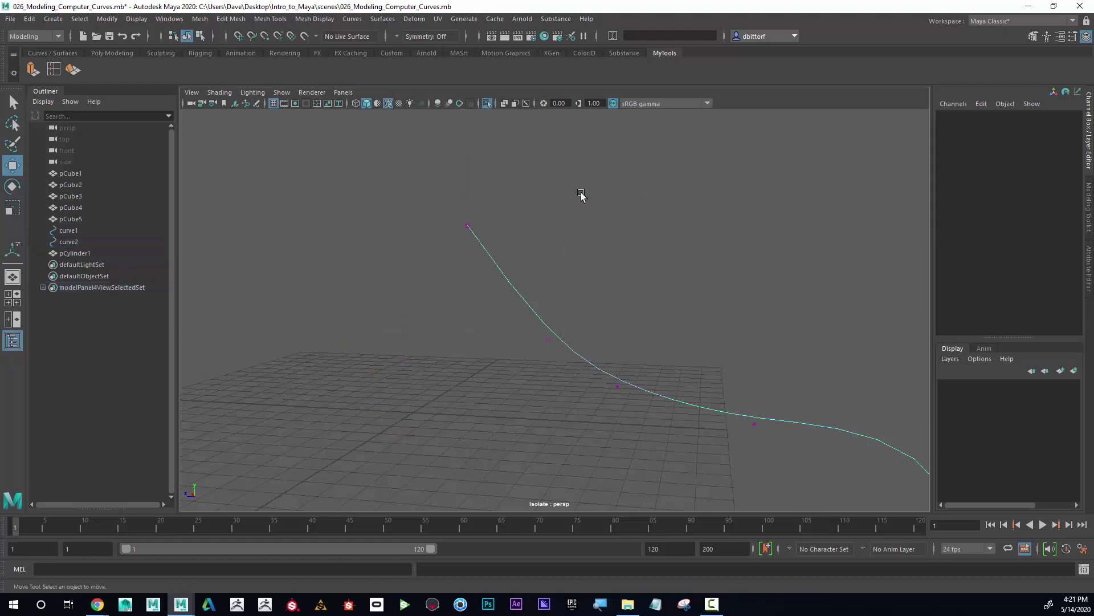
alt+drag(667, 252, 569, 205)
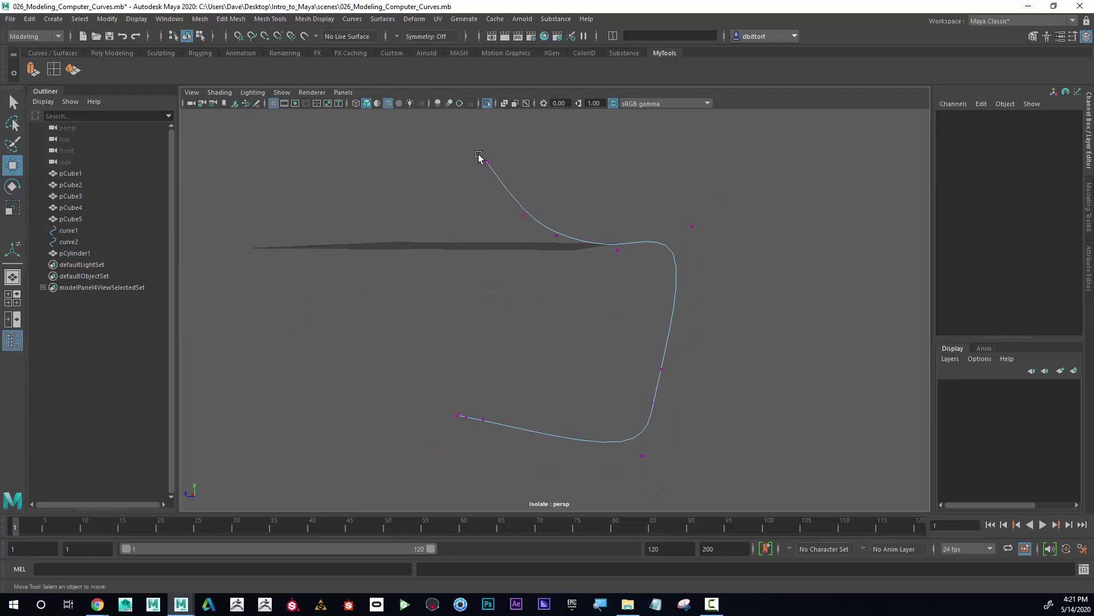
click(492, 174)
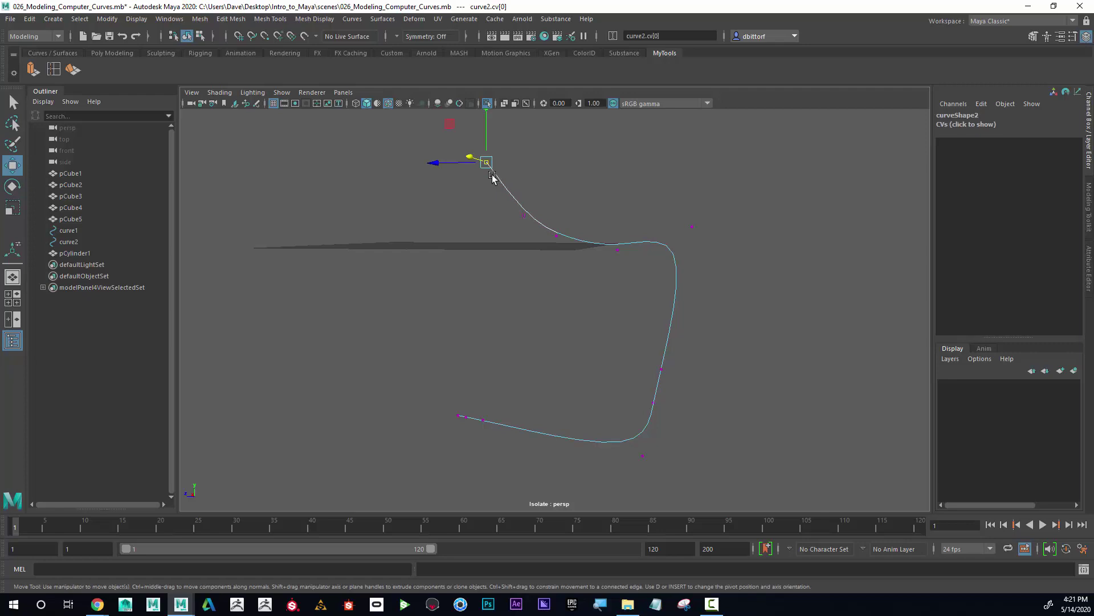
click(532, 222)
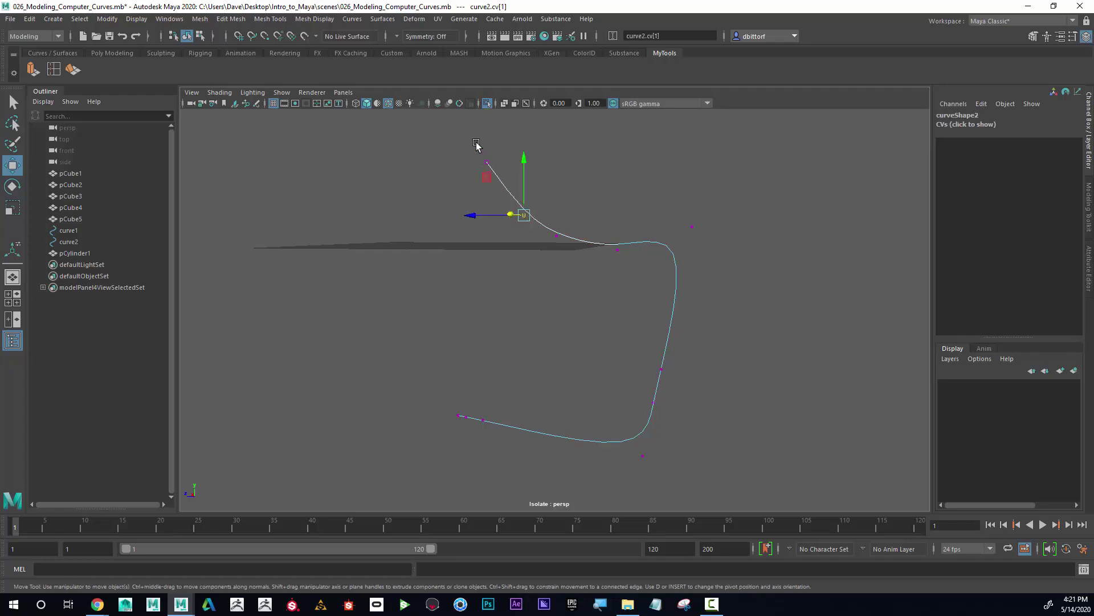
drag(476, 146, 498, 177)
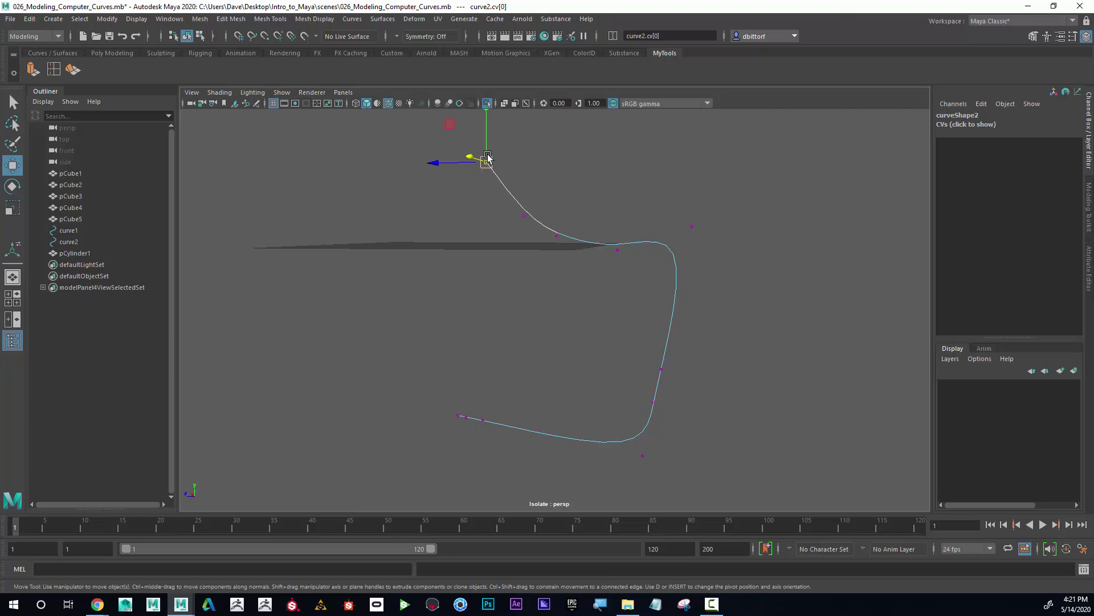
click(488, 103)
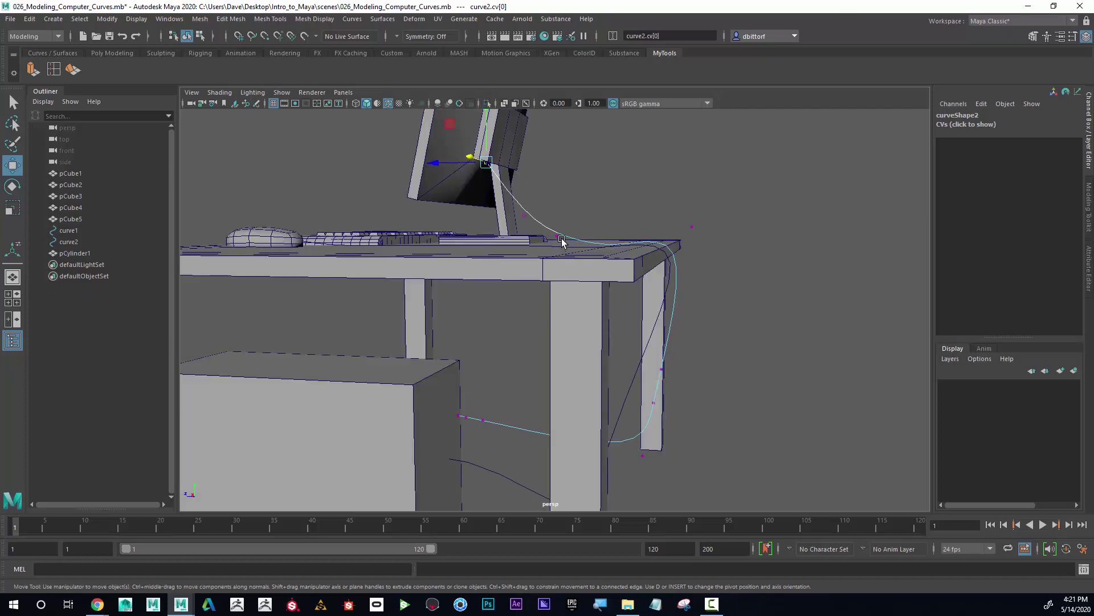
Step: Select the end-cap faces of the small cylinder where the monitor's cable curve begins
alt+drag(439, 219, 515, 310)
scroll(516, 310, up, 5)
alt+drag(484, 230, 496, 323)
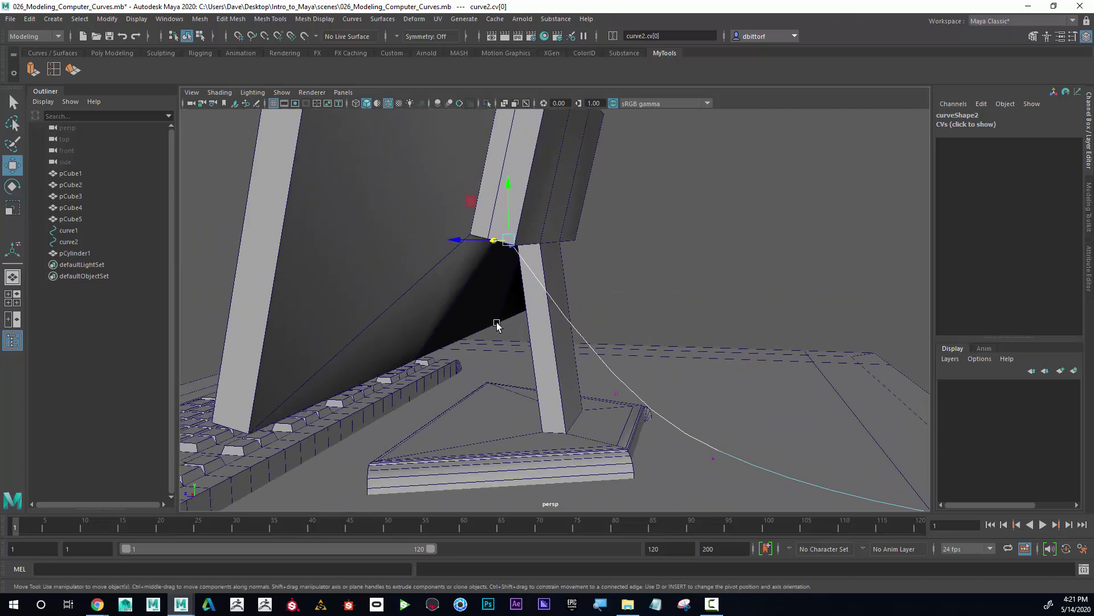
alt+right_drag(496, 323, 677, 296)
alt+right_drag(474, 219, 591, 185)
alt+drag(494, 261, 505, 246)
alt+right_drag(506, 247, 565, 264)
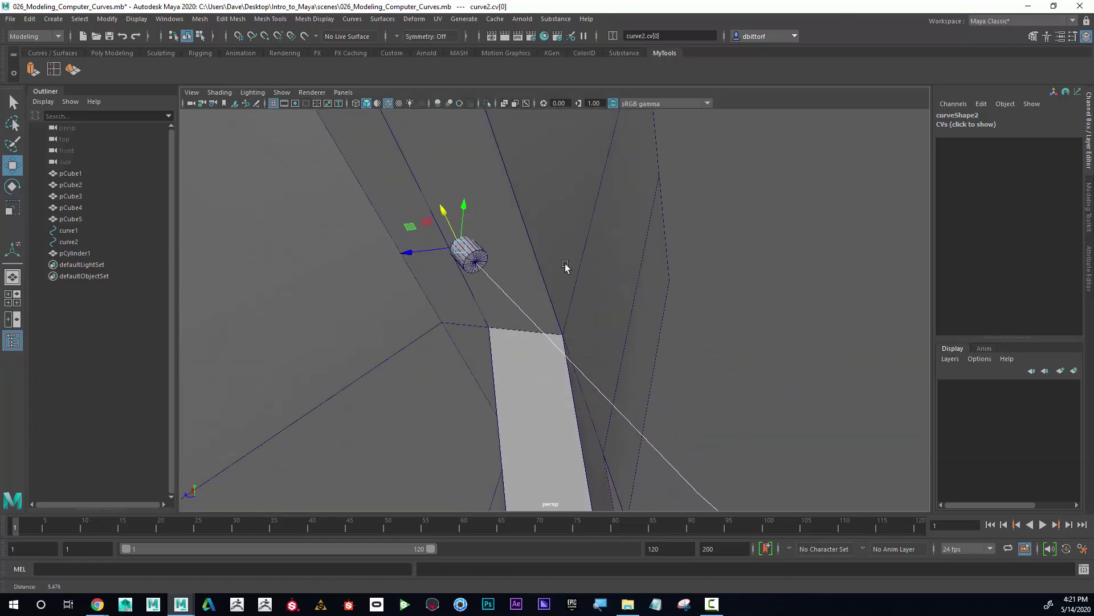
click(483, 249)
right_drag(482, 249, 486, 265)
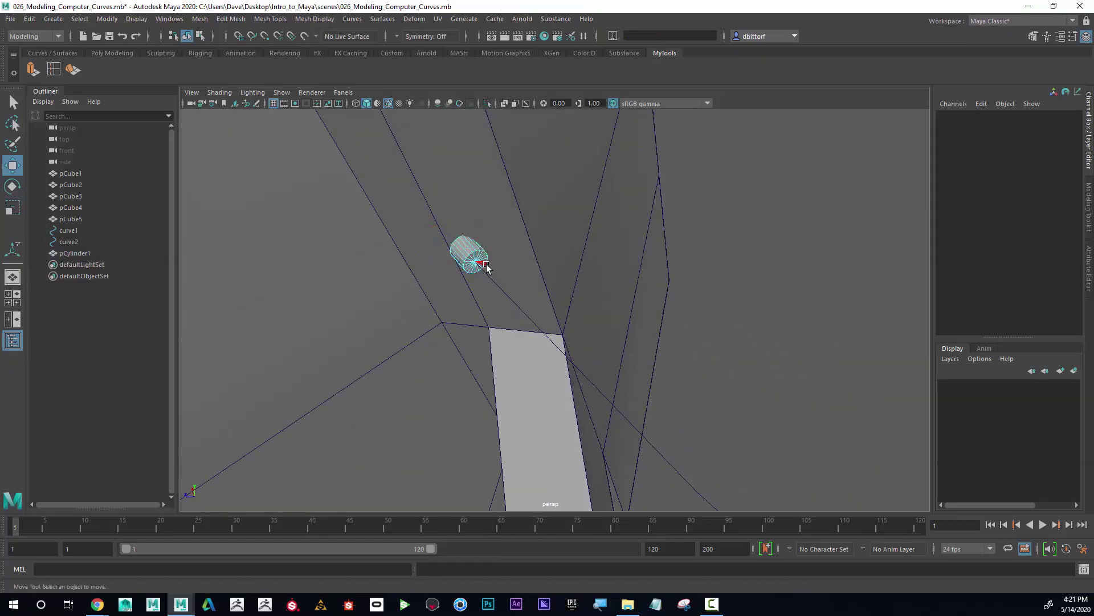
alt+drag(486, 265, 520, 300)
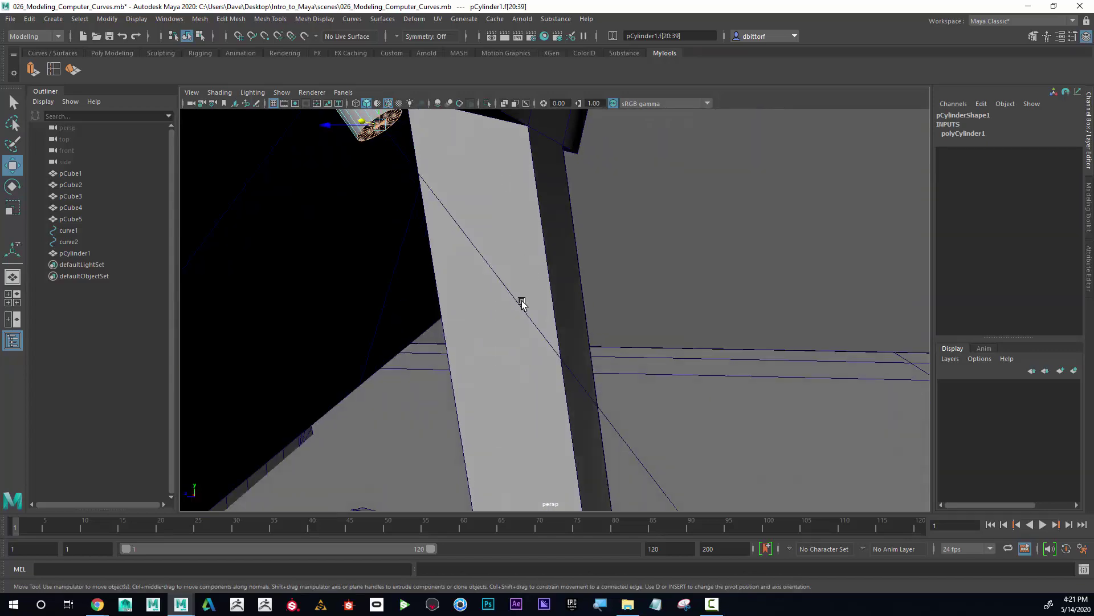
Step: Extrude the selected cap faces along the monitor's cable curve with 50 divisions
click(517, 301)
alt+drag(669, 309, 588, 223)
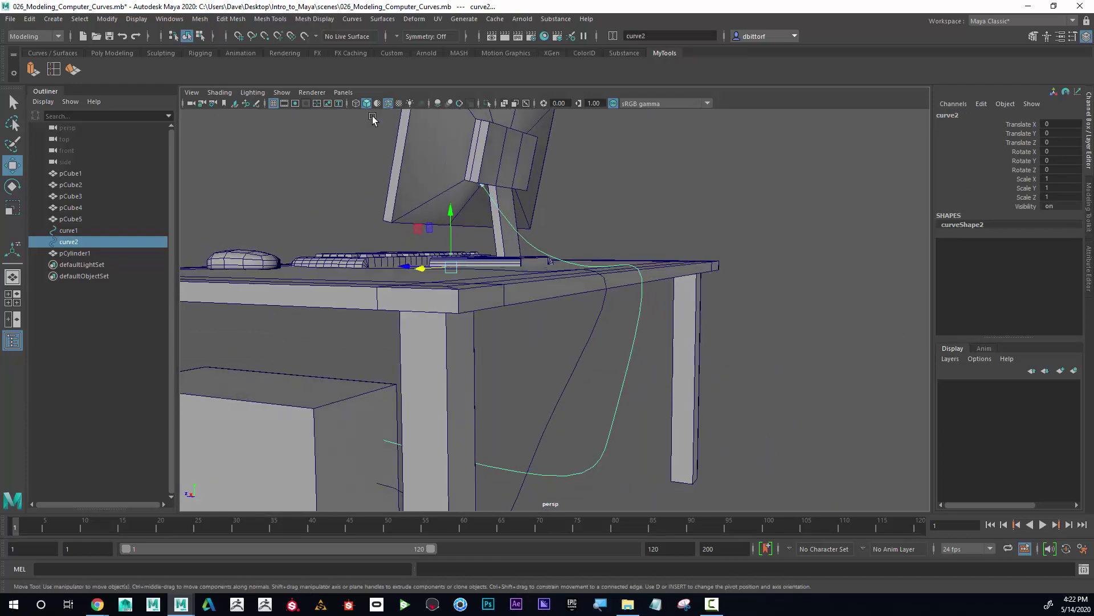
click(33, 70)
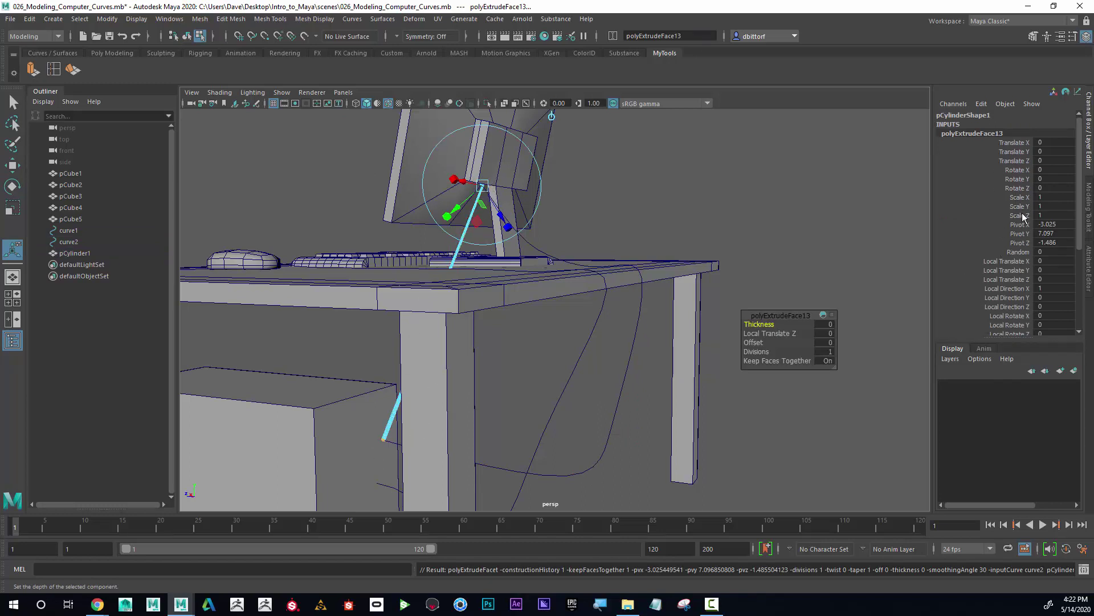
scroll(1017, 187, down, 5)
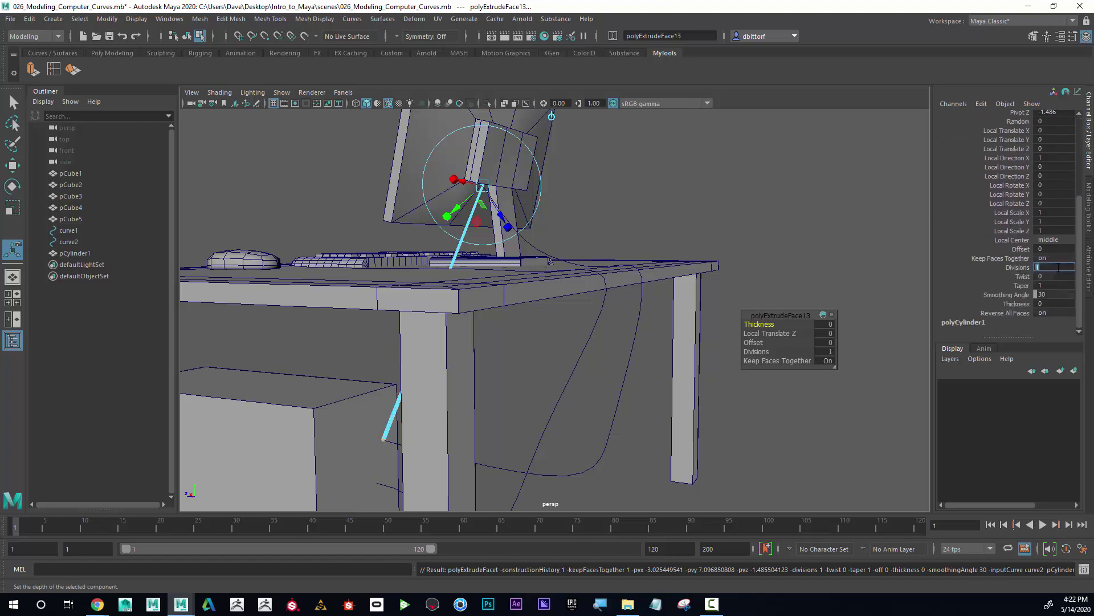
key(Return)
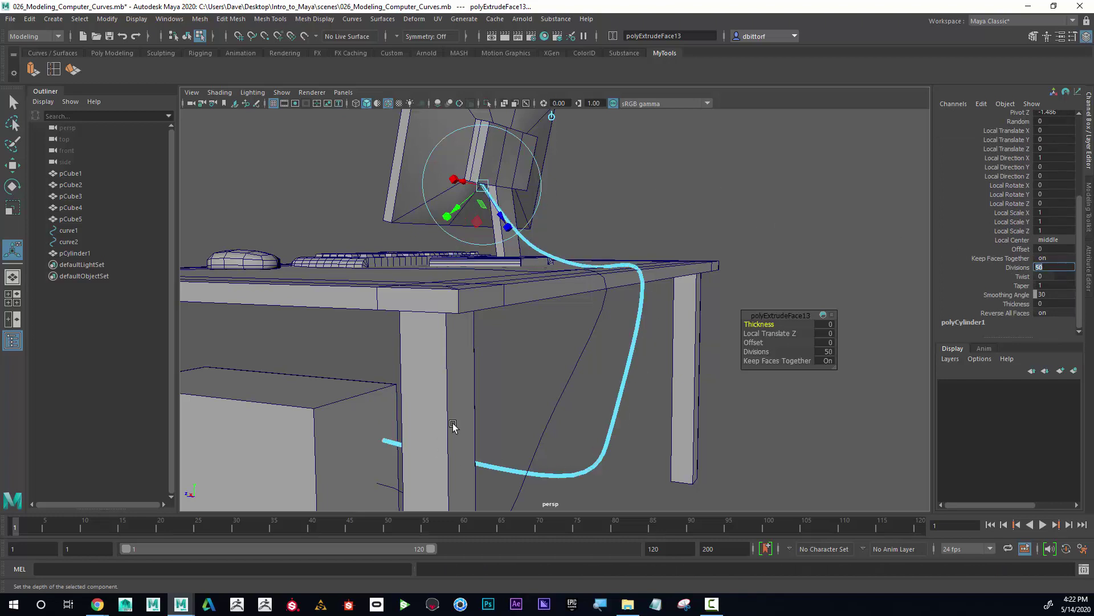
Step: Create a second polygon cylinder, place it behind the mouse at about X 11.86, Z 7.014, and scale it uniformly to 0.25
alt+drag(577, 291, 418, 321)
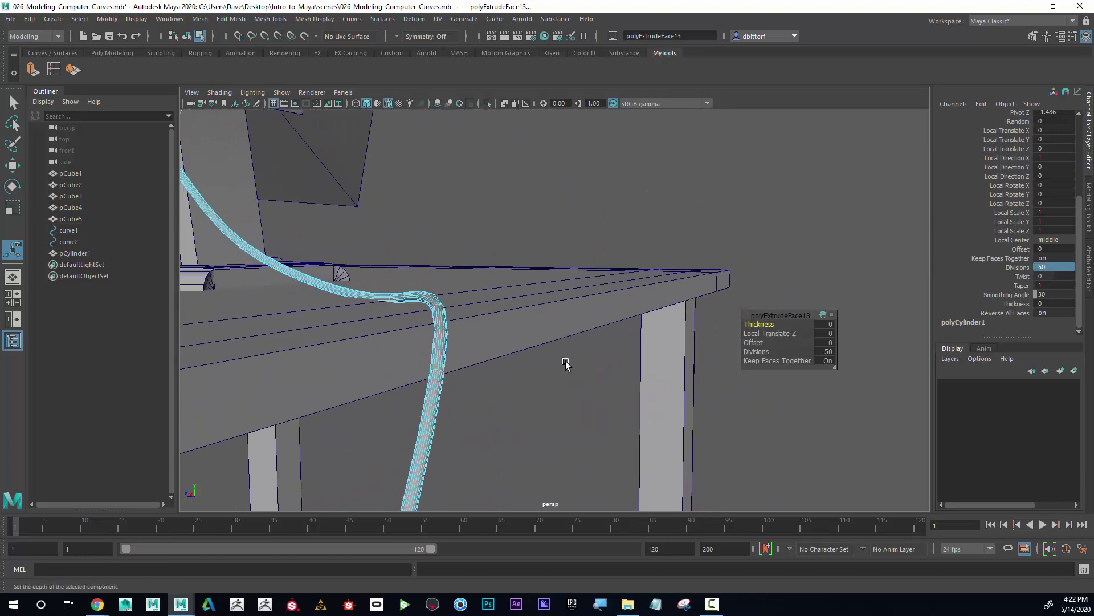
alt+right_drag(567, 365, 402, 341)
alt+drag(402, 340, 559, 325)
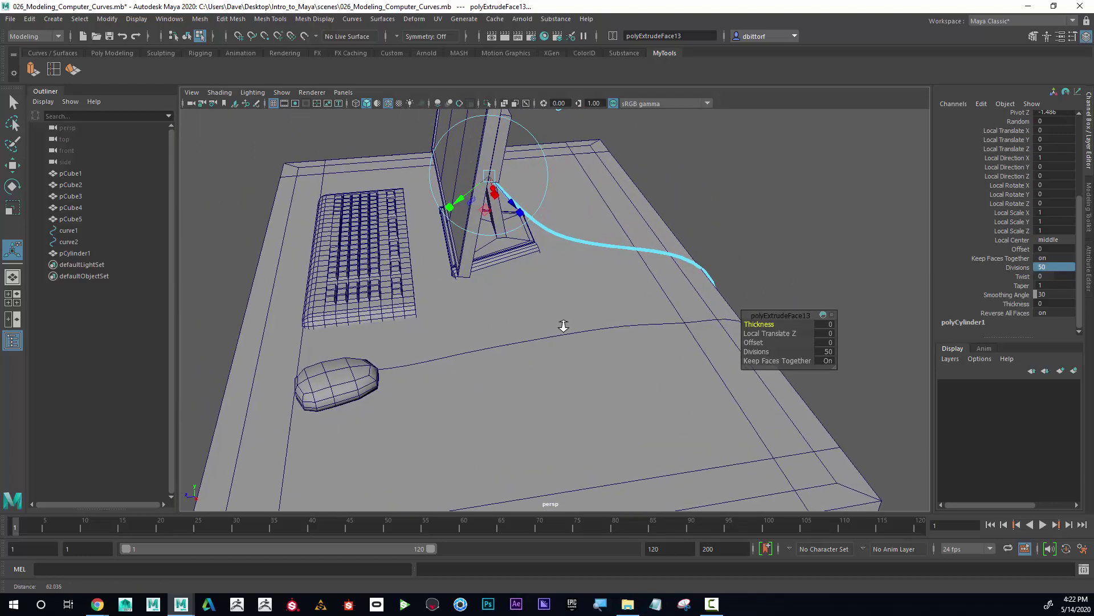
alt+right_drag(559, 325, 491, 292)
alt+drag(491, 291, 507, 317)
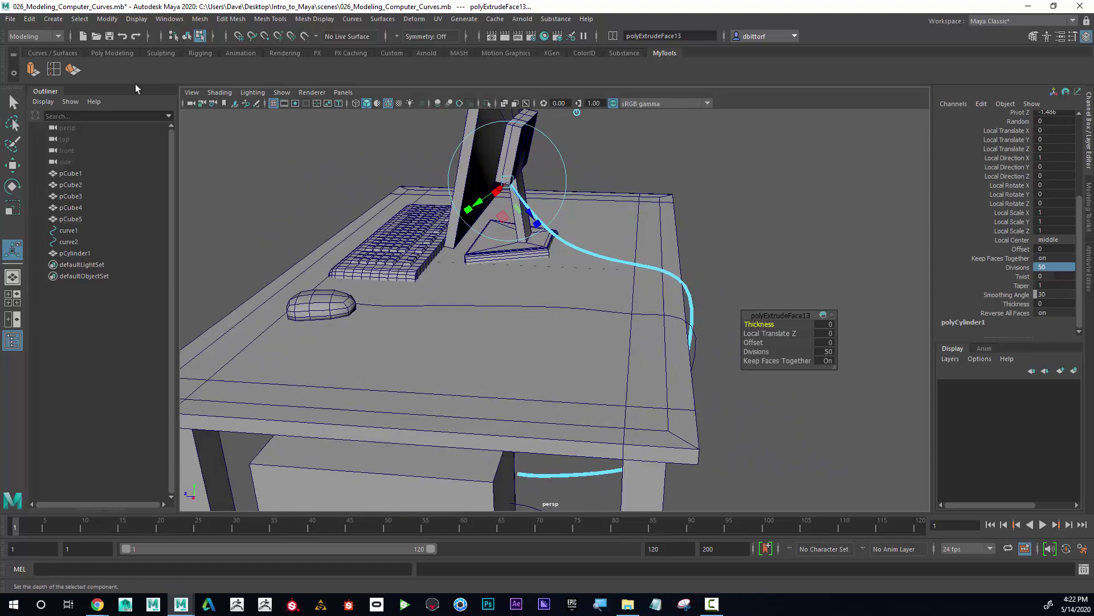
click(54, 20)
mouse_move(86, 59)
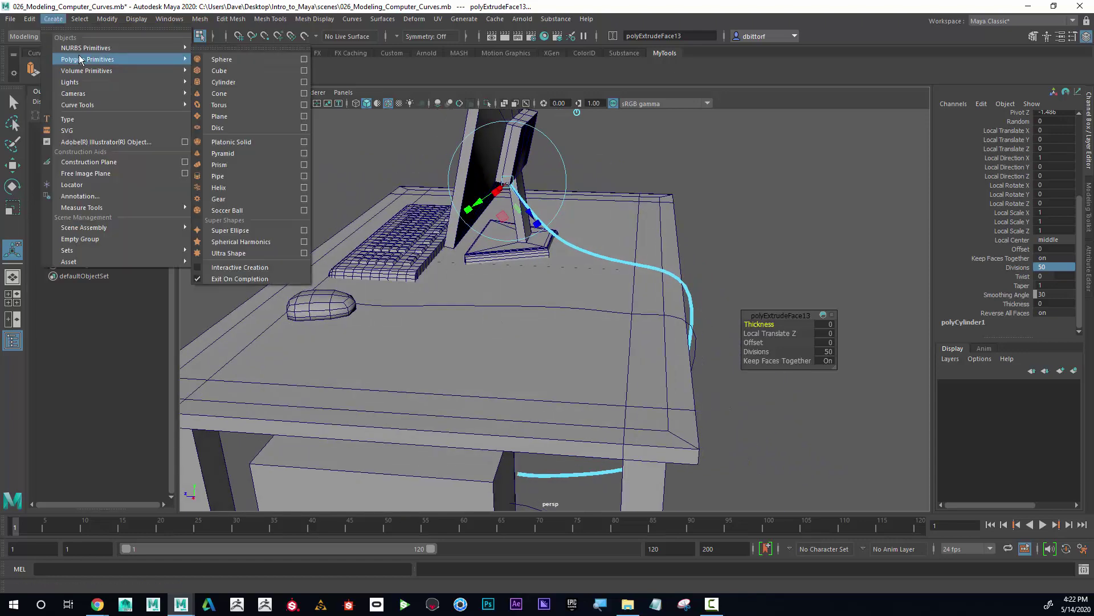
click(279, 82)
key(w)
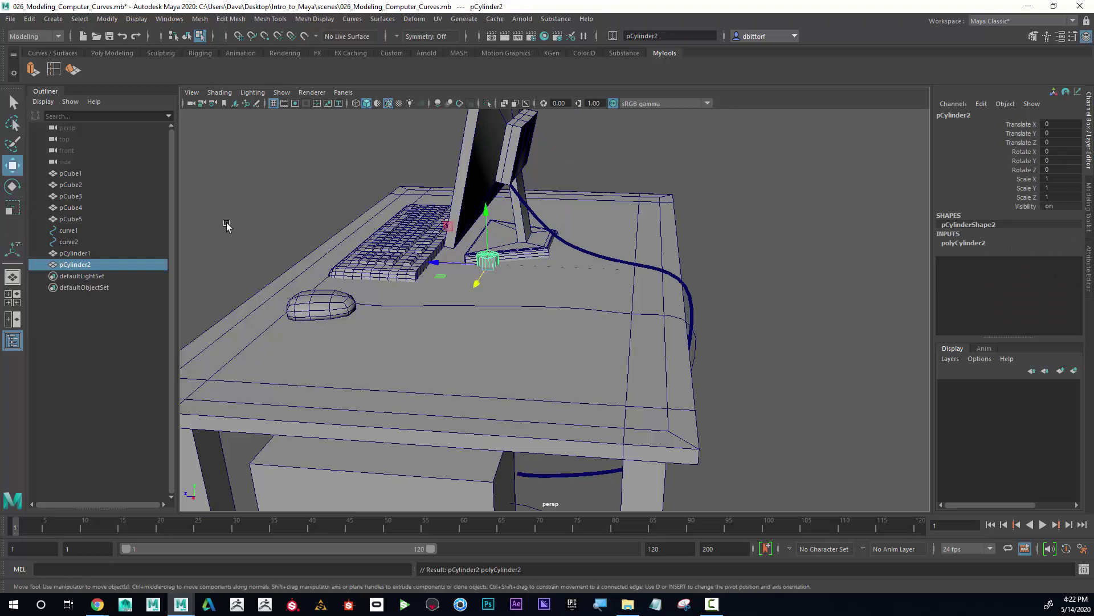
drag(482, 282, 348, 312)
key(ctrl+z)
key(r)
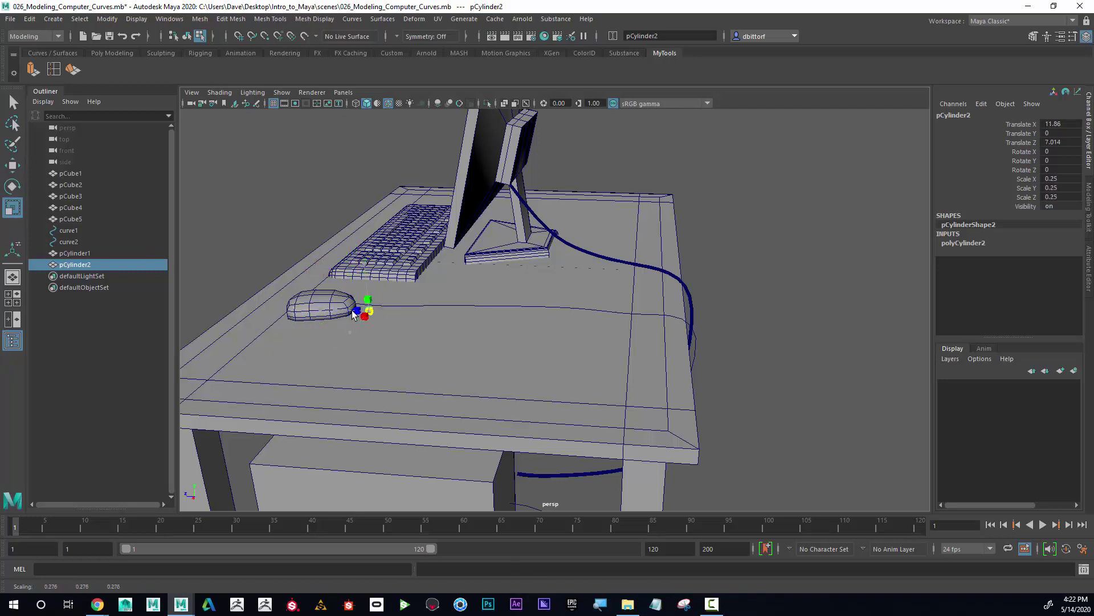
Step: Rotate the second cylinder about -87.7 degrees in X and move it to the mouse's cable end at about Y 0.524, Z 8.093
key(e)
drag(347, 274, 444, 380)
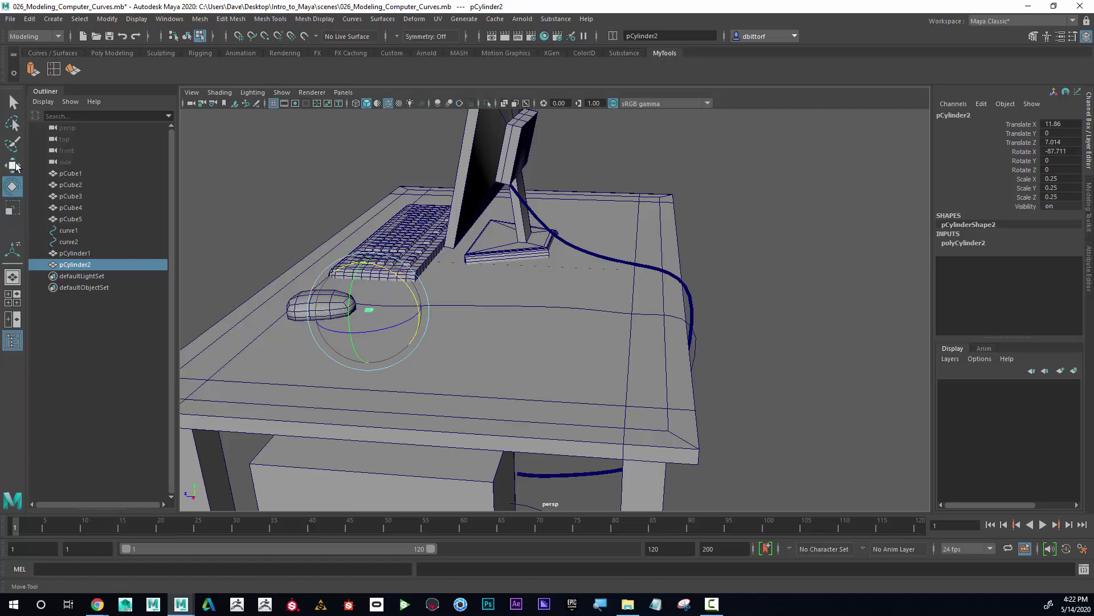
key(w)
drag(361, 269, 361, 264)
drag(359, 306, 349, 299)
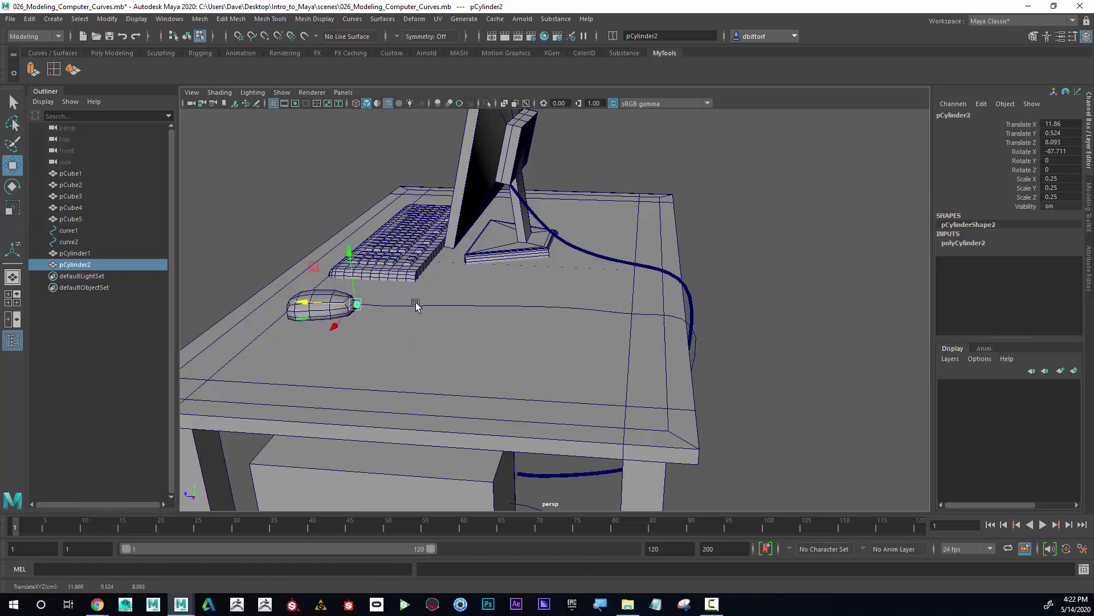
Step: Scale the small cylinder behind the mouse to 0.117, rotate it to about 12.8 degrees in Y, and move it to about X 11.655, Y 0.495
key(f)
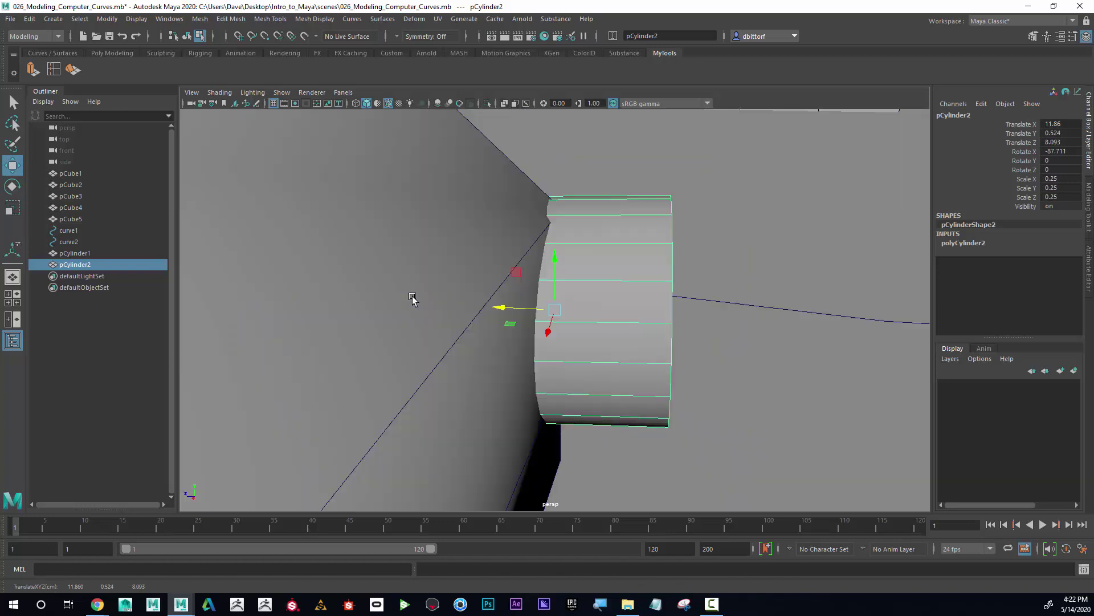
alt+drag(639, 299, 559, 310)
click(13, 210)
key(e)
key(w)
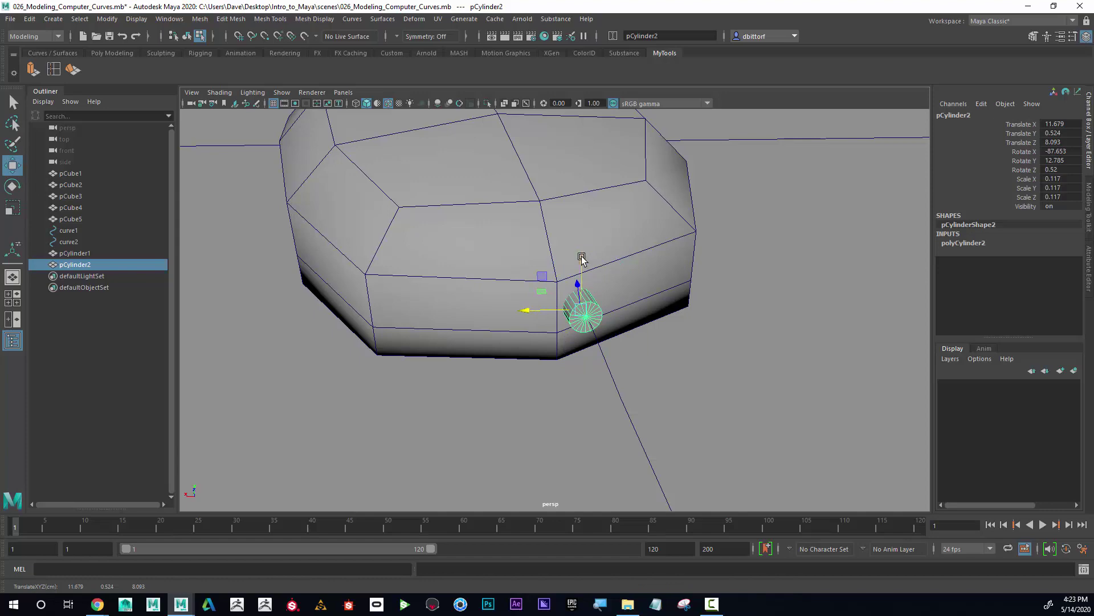
drag(582, 258, 583, 261)
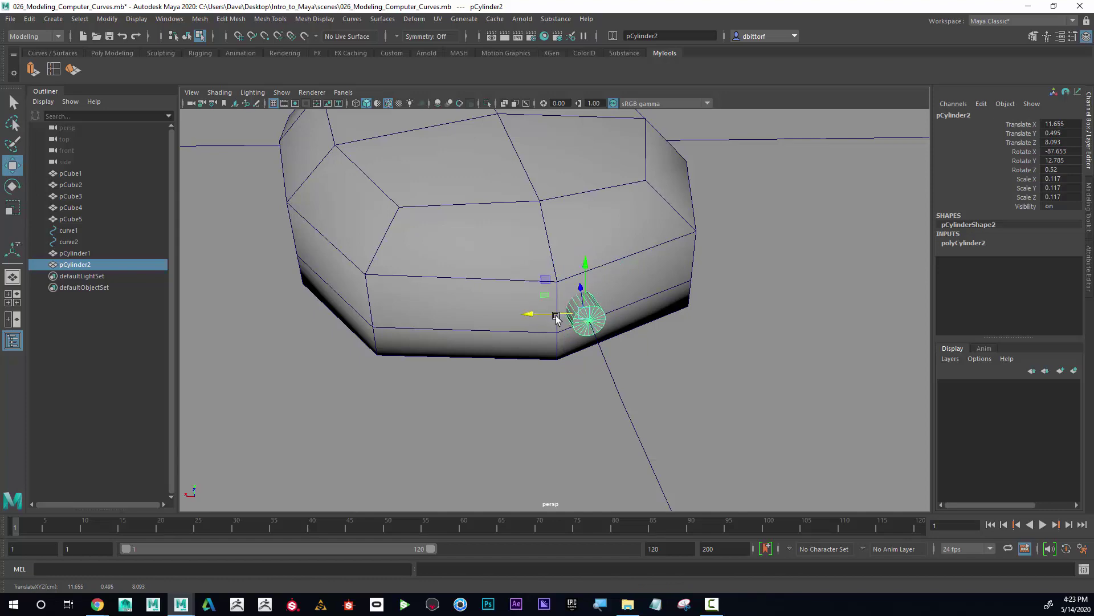
alt+drag(556, 317, 486, 285)
Step: Select the end-cap faces of the small cylinder where the mouse's cable curve begins
right_click(486, 285)
alt+drag(524, 307, 470, 241)
drag(425, 189, 464, 384)
alt+drag(606, 337, 418, 277)
Step: Try to add the mouse's cable curve to the selected cap faces
click(477, 276)
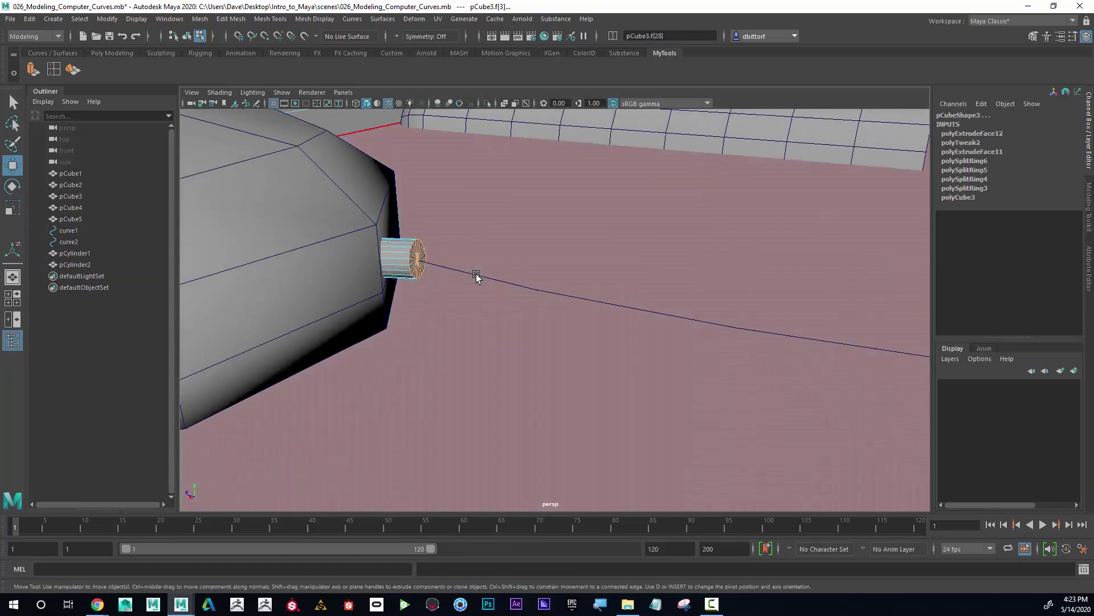
key(ctrl+z)
alt+drag(574, 306, 480, 181)
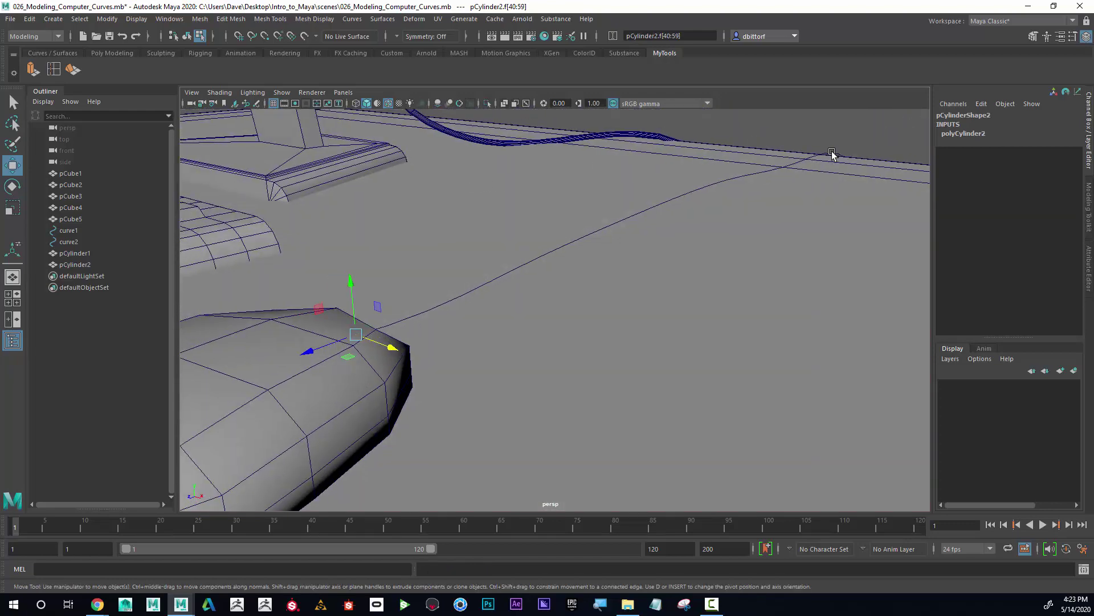
alt+drag(773, 180, 377, 248)
right_drag(378, 231, 415, 213)
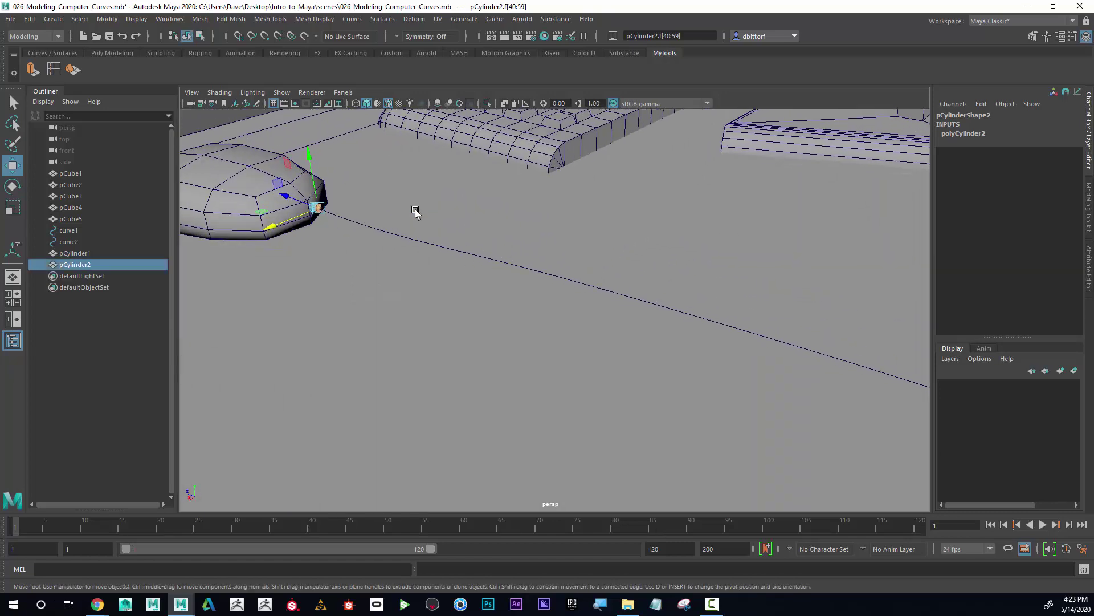
key(ctrl+z)
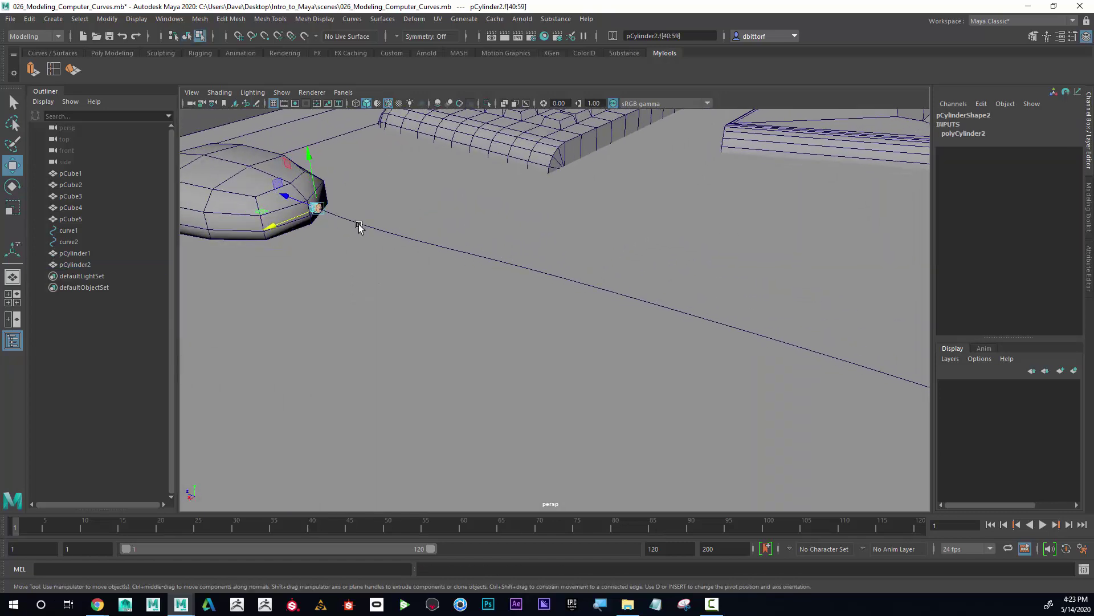
click(362, 228)
alt+right_drag(445, 222, 239, 270)
alt+drag(365, 256, 411, 199)
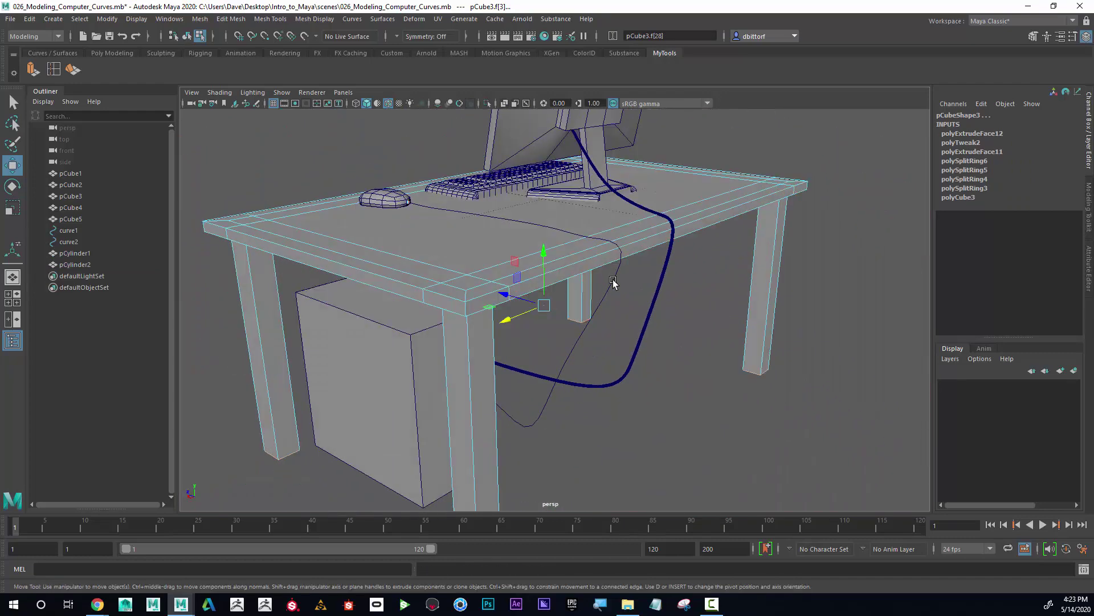
right_drag(609, 277, 647, 259)
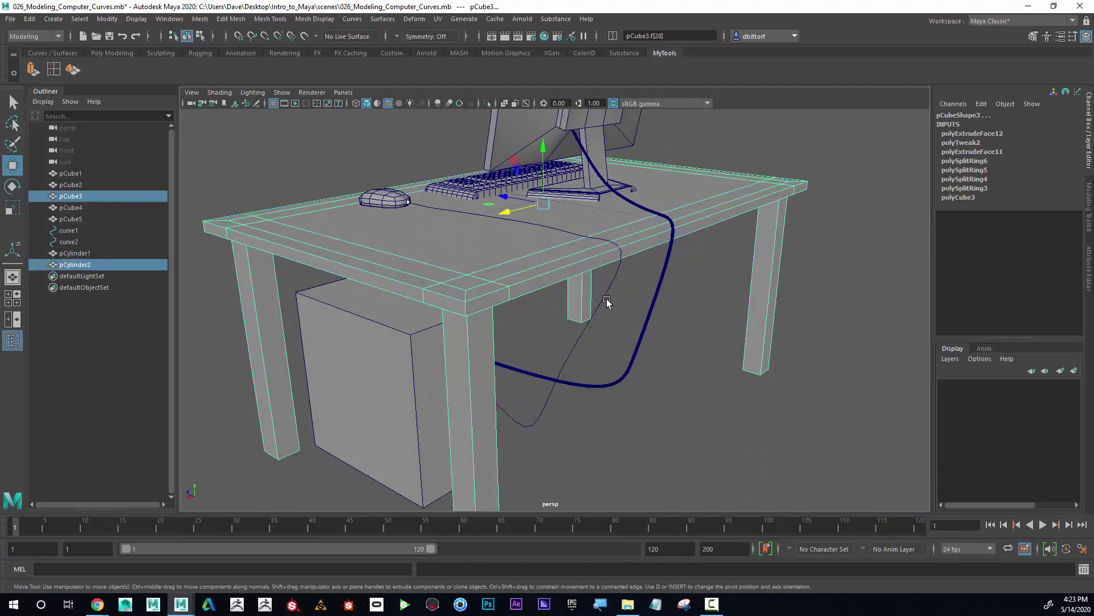
Step: Bring back the face selection on the mouse's small cylinder and add the mouse's cable curve to the selection
alt+drag(398, 227, 388, 297)
alt+right_drag(388, 296, 418, 299)
alt+middle_drag(417, 298, 527, 342)
alt+right_drag(528, 342, 743, 330)
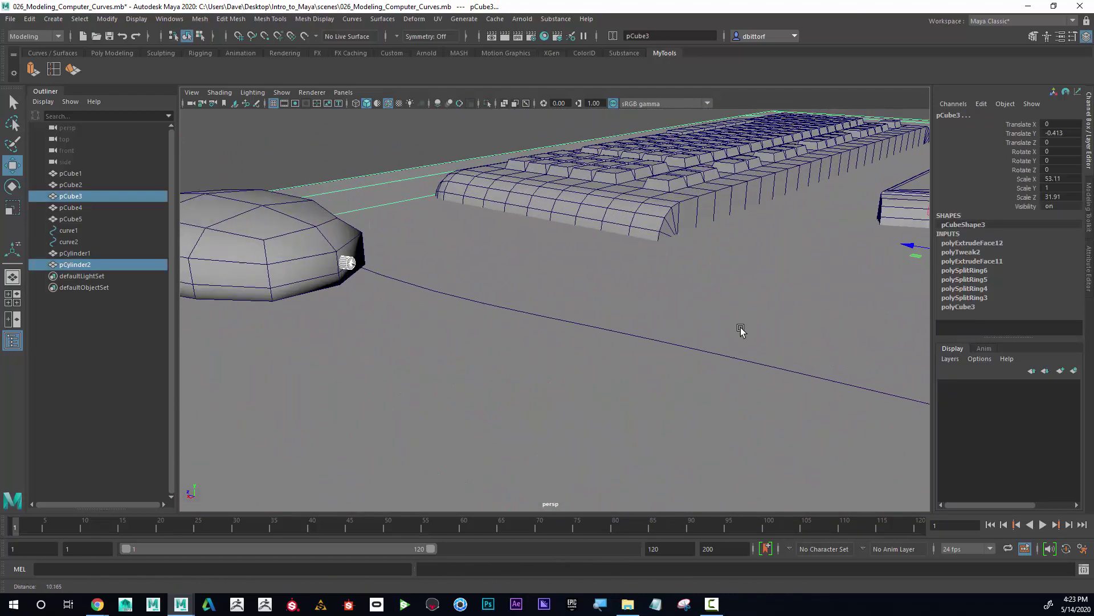
alt+middle_drag(336, 305, 442, 346)
alt+right_drag(443, 347, 508, 339)
alt+middle_drag(361, 310, 413, 314)
alt+right_drag(413, 315, 661, 328)
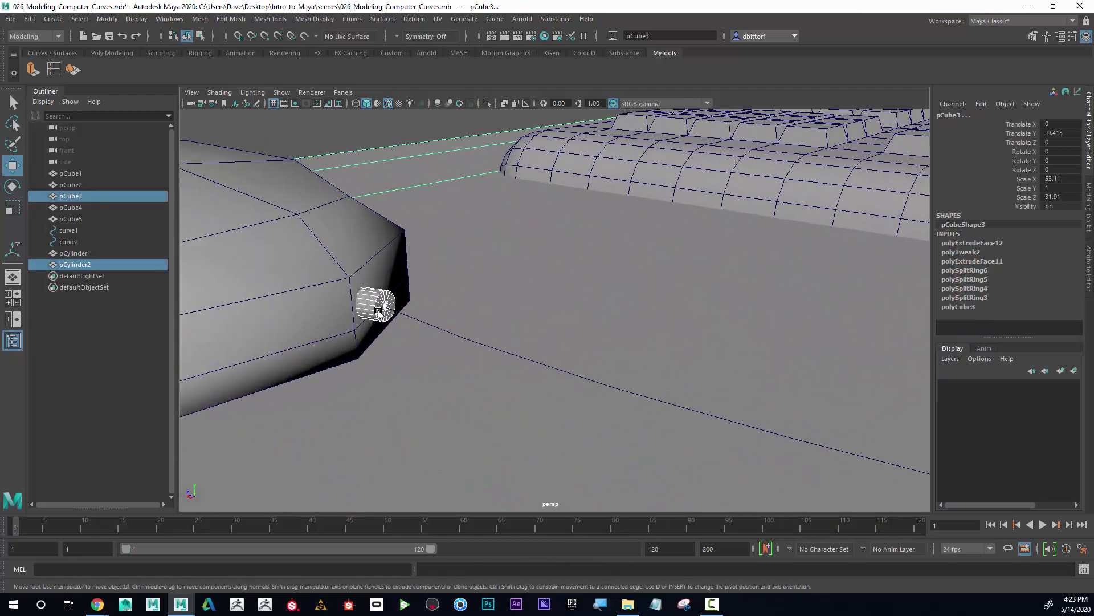
right_drag(383, 292, 382, 324)
alt+drag(353, 317, 387, 322)
click(312, 323)
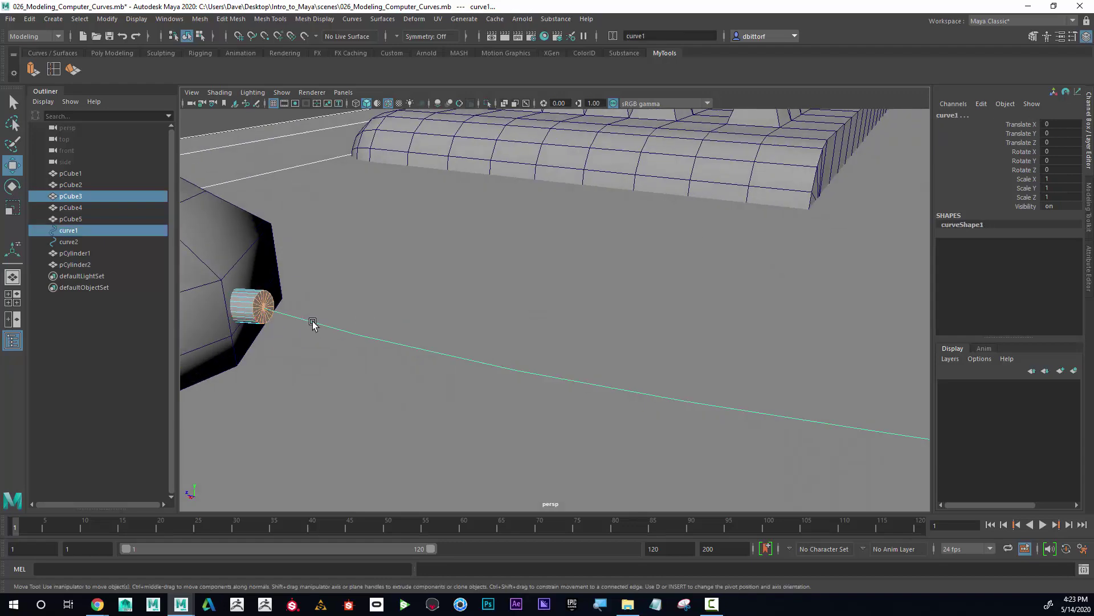
Step: Remove the desk from the selection, keeping the cylinder's cap faces and the mouse's cable curve
alt+right_drag(566, 334, 121, 335)
alt+right_drag(712, 329, 257, 329)
alt+drag(690, 325, 594, 448)
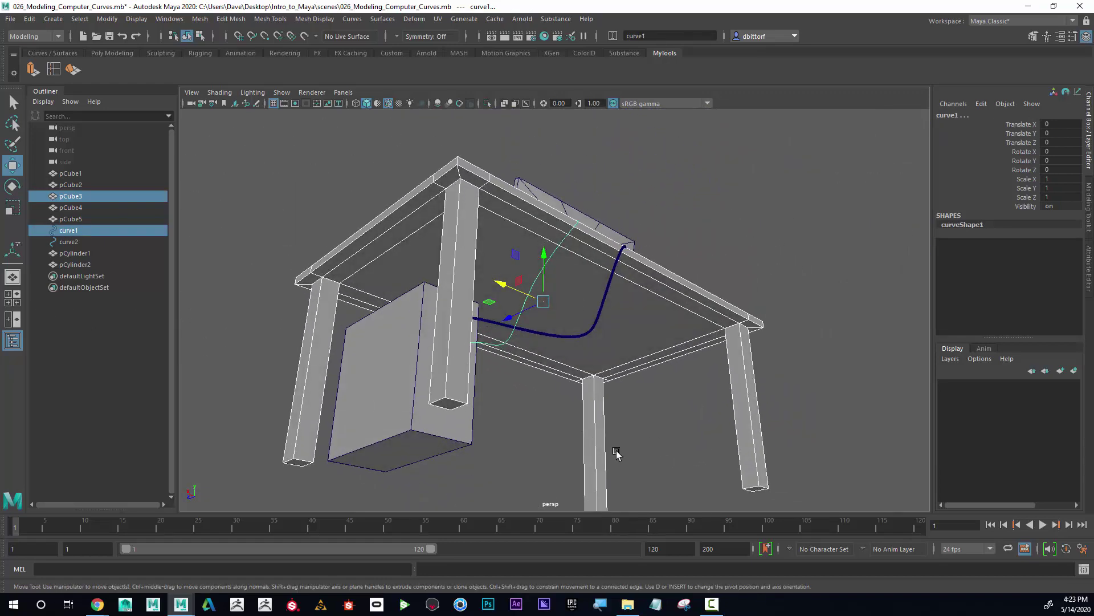
alt+drag(556, 392, 579, 335)
alt+right_drag(579, 335, 628, 319)
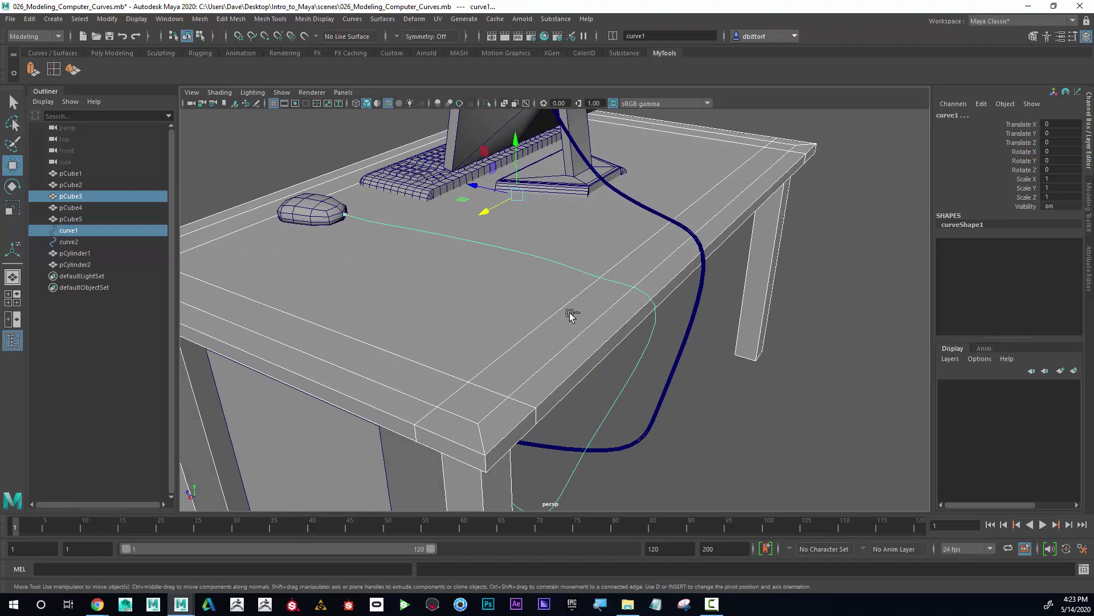
ctrl+click(593, 348)
alt+drag(586, 344, 567, 335)
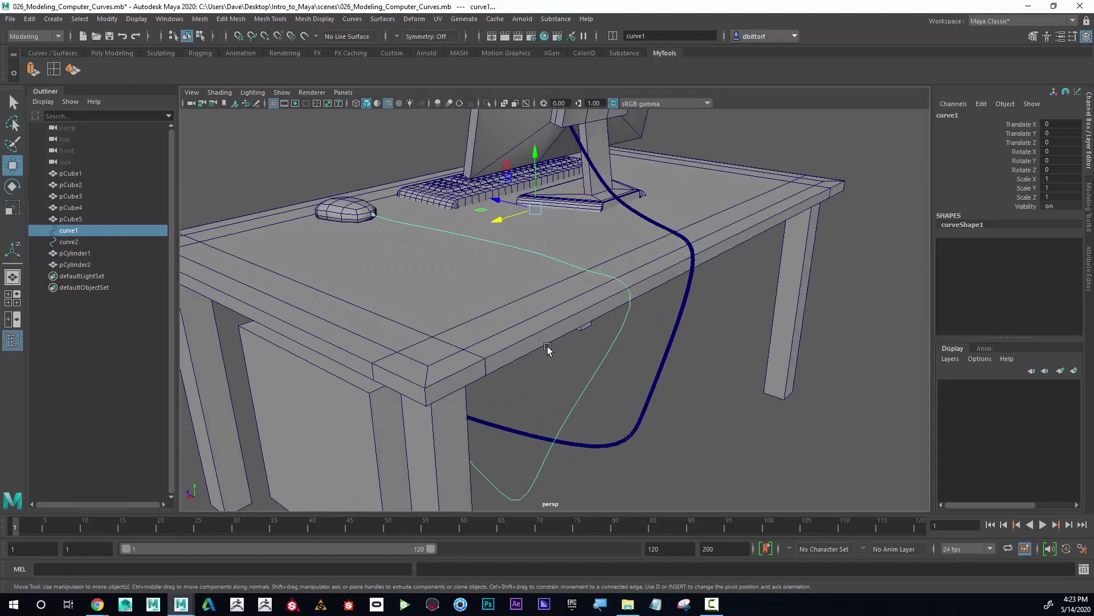
Step: Extrude the cap faces along the mouse's cable curve with a thickness of -0.4 and 50 divisions
click(32, 69)
alt+drag(502, 365, 480, 319)
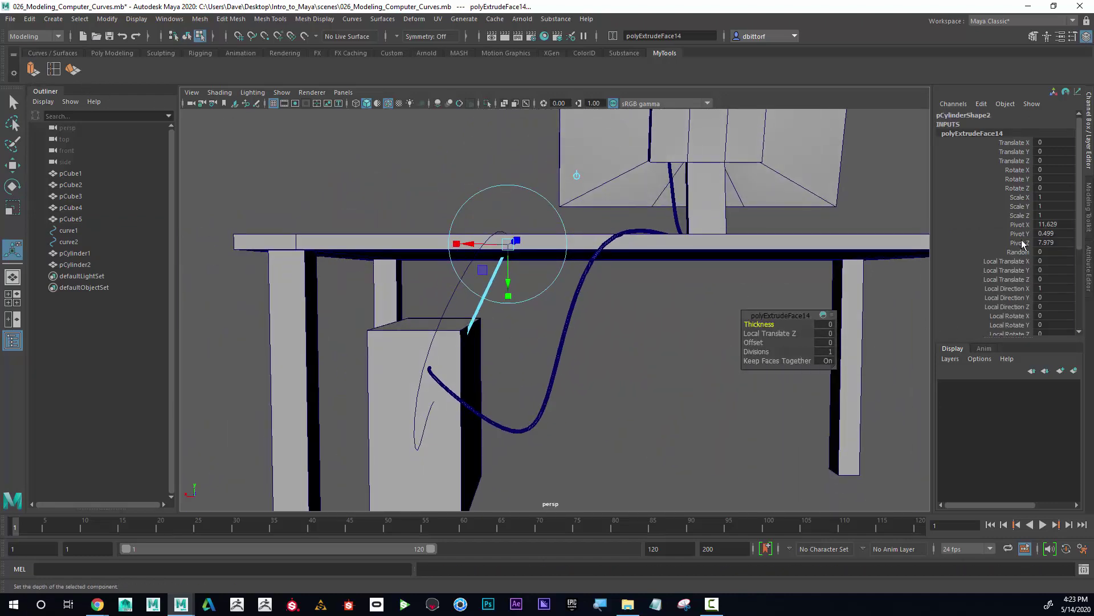
scroll(1023, 244, down, 5)
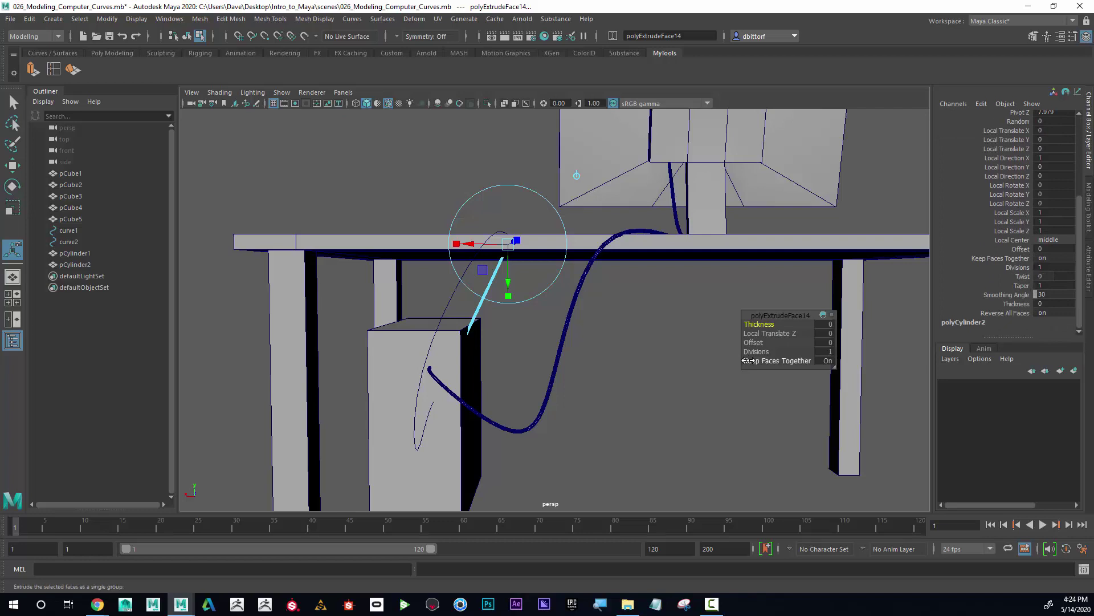
mouse_move(765, 318)
middle_down()
mouse_move(754, 316)
mouse_move(775, 324)
middle_up()
middle_drag(763, 325, 762, 326)
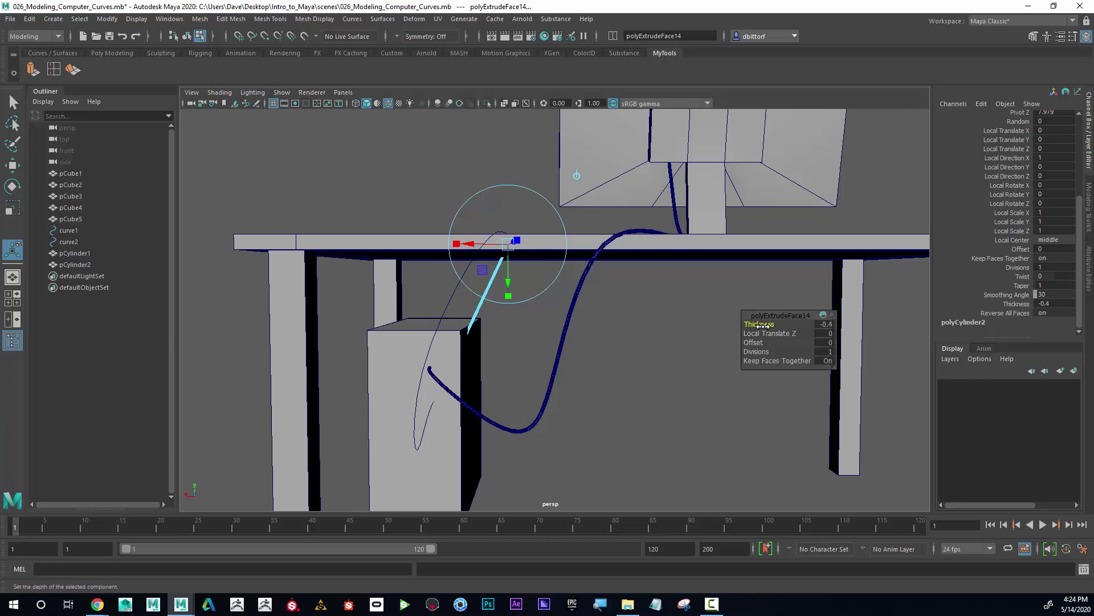
click(824, 351)
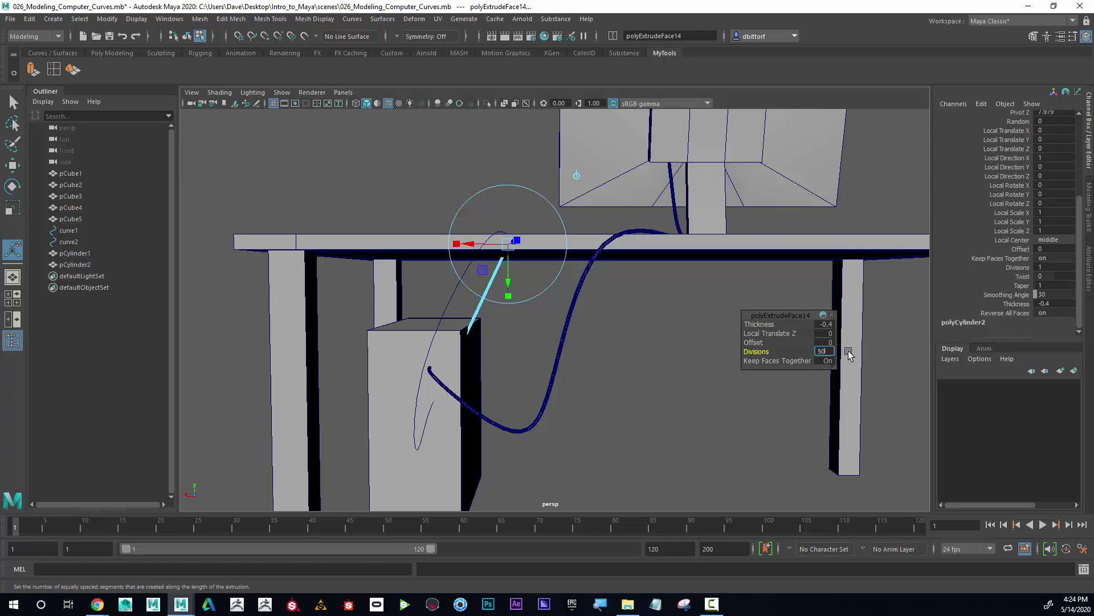
key(Return)
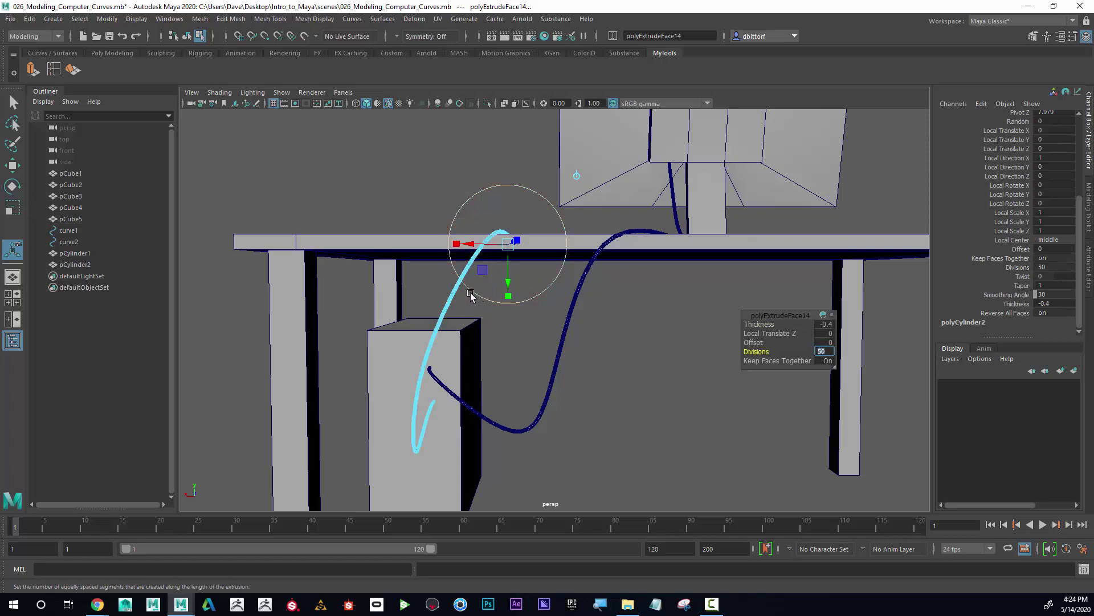
Step: Try 25 divisions on the mouse cable's extrusion, and set the divisions back to 50
alt+drag(470, 295, 567, 315)
scroll(679, 302, up, 5)
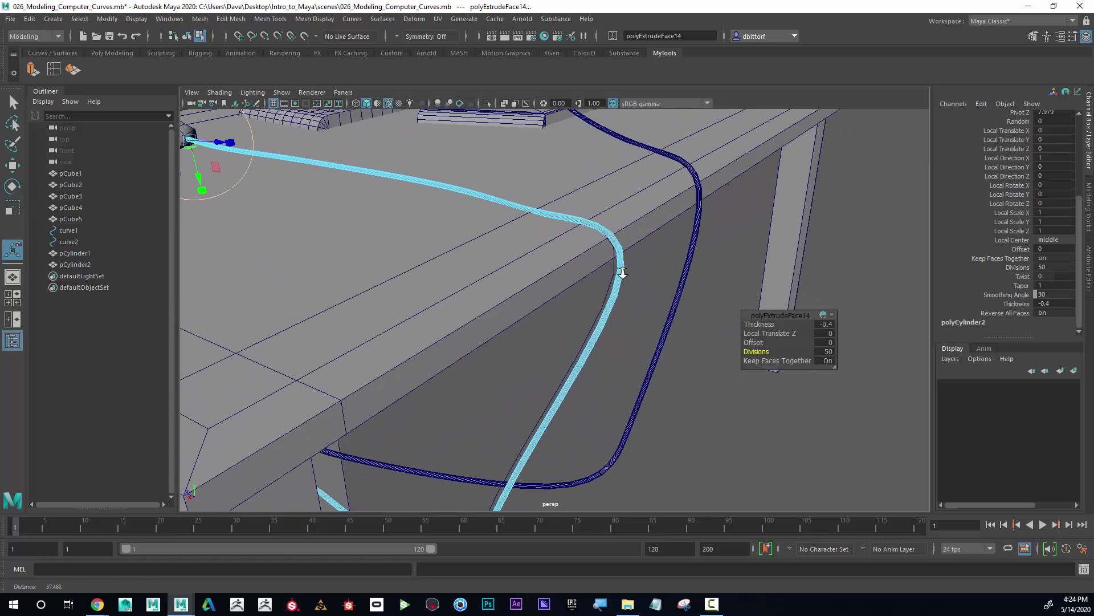
scroll(623, 273, up, 1)
click(824, 351)
text(2)
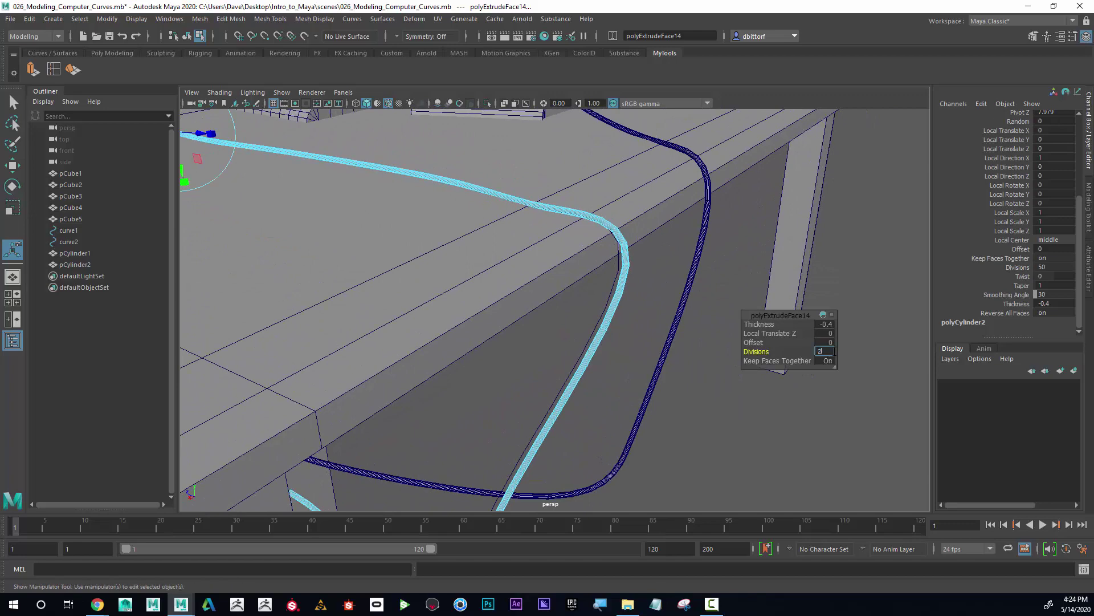
text(5)
key(Return)
alt+drag(514, 327, 528, 264)
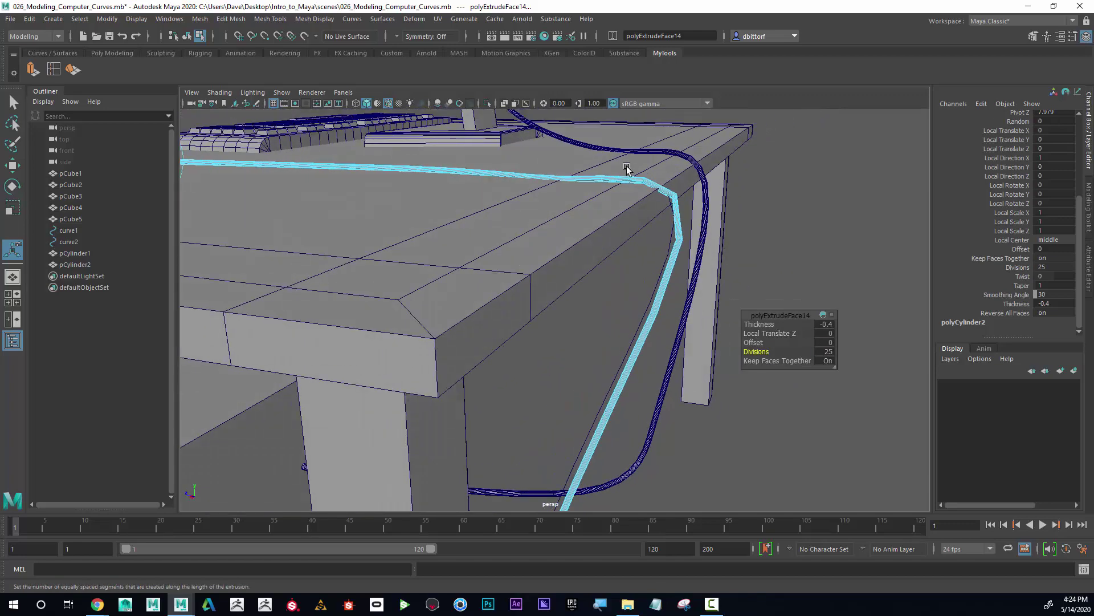
click(827, 351)
text(50)
key(Return)
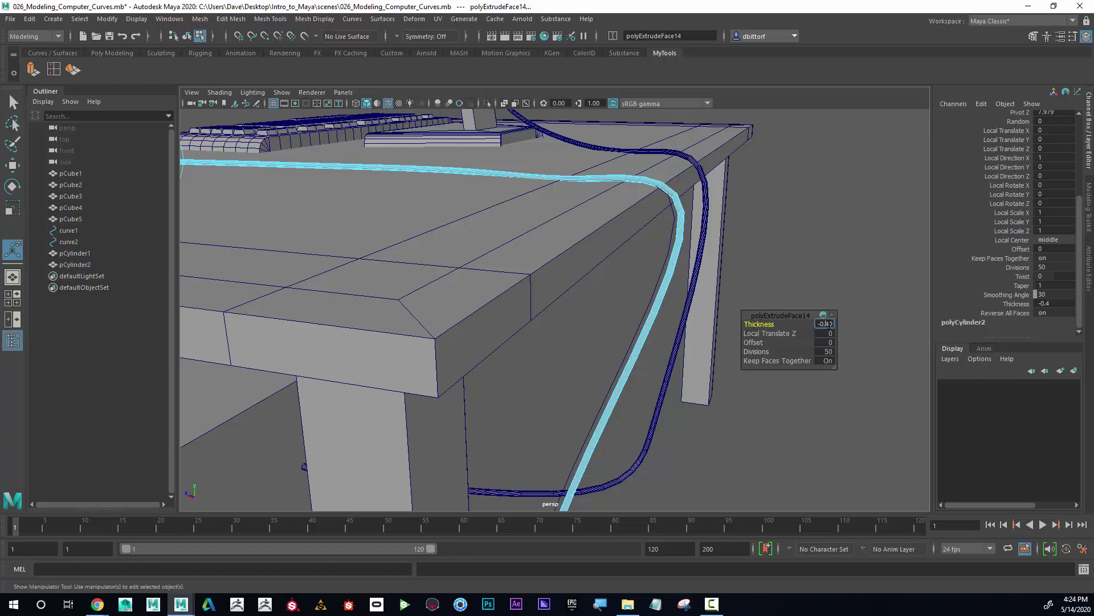
Step: Try thickness values of 10 and 1 on the mouse cable's extrusion, and set the thickness to 0
text(10)
key(Return)
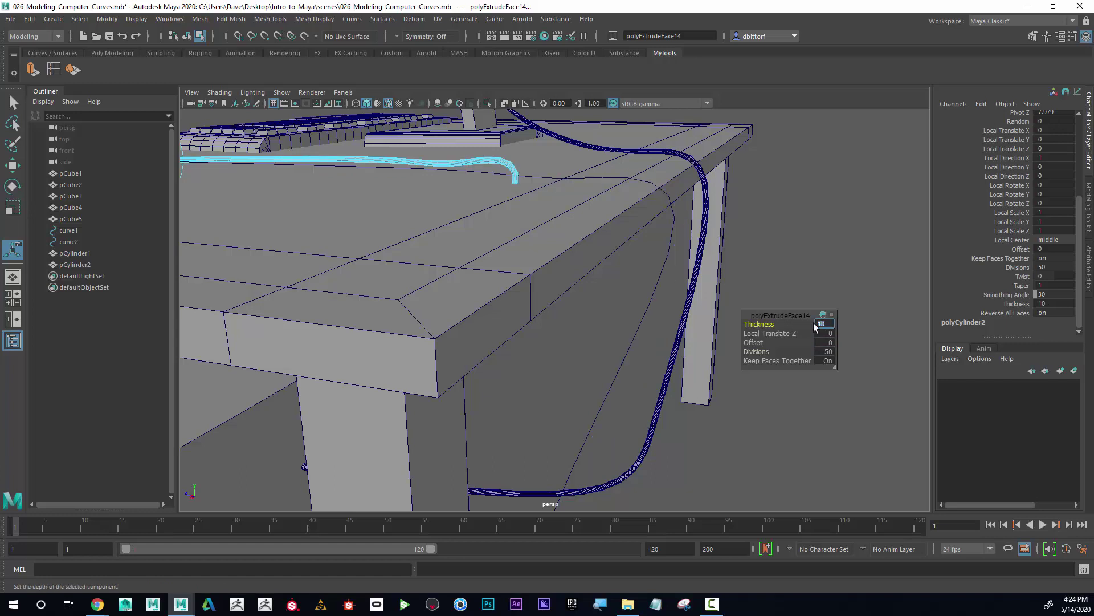
text(1)
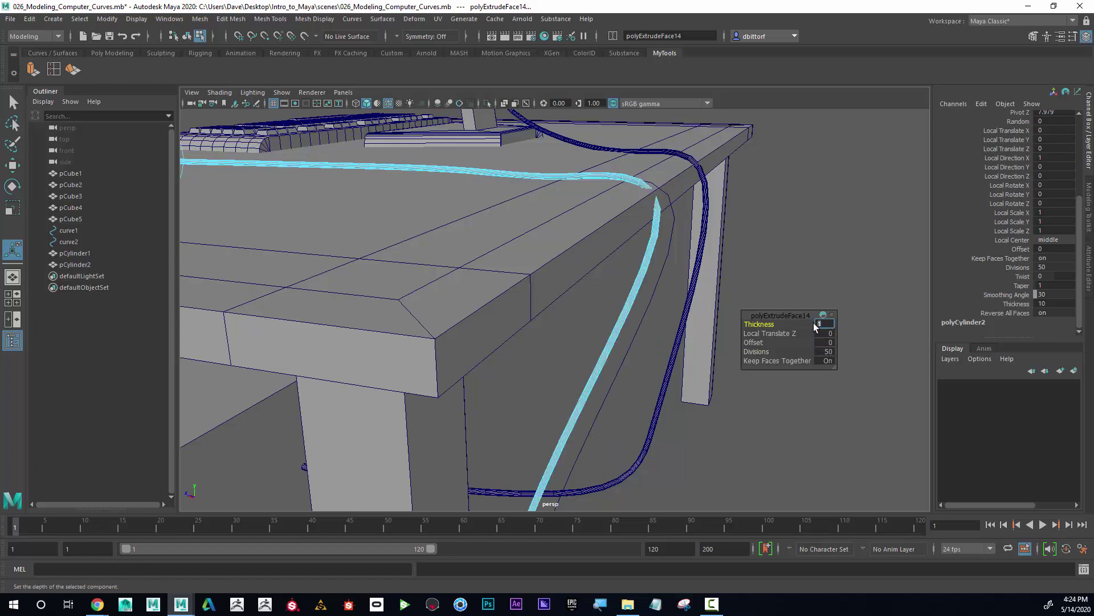
text(0)
key(Return)
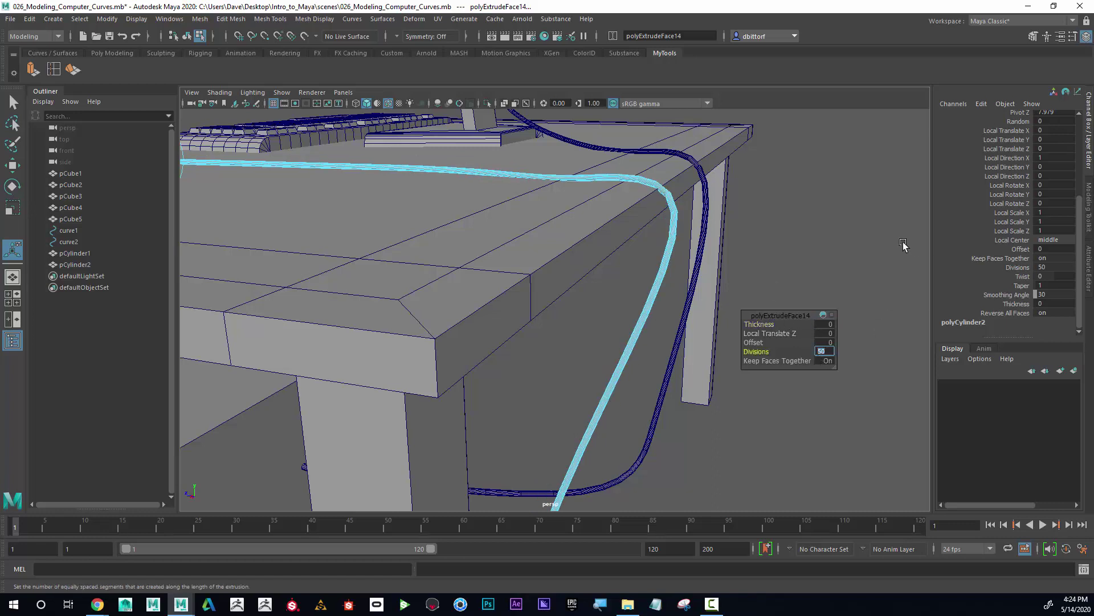
Step: Select only the curve inside the monitor's cable, without its mesh, and switch the viewport to wireframe display
alt+right_drag(818, 219, 557, 218)
alt+drag(557, 218, 507, 235)
alt+right_drag(508, 234, 669, 256)
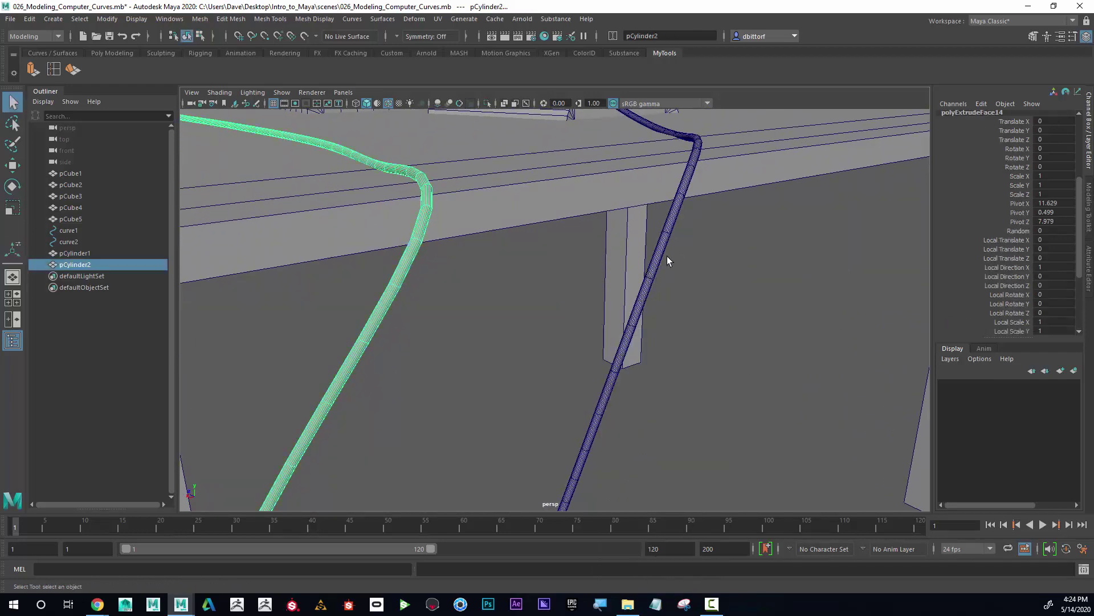
alt+drag(666, 256, 682, 262)
drag(658, 299, 745, 324)
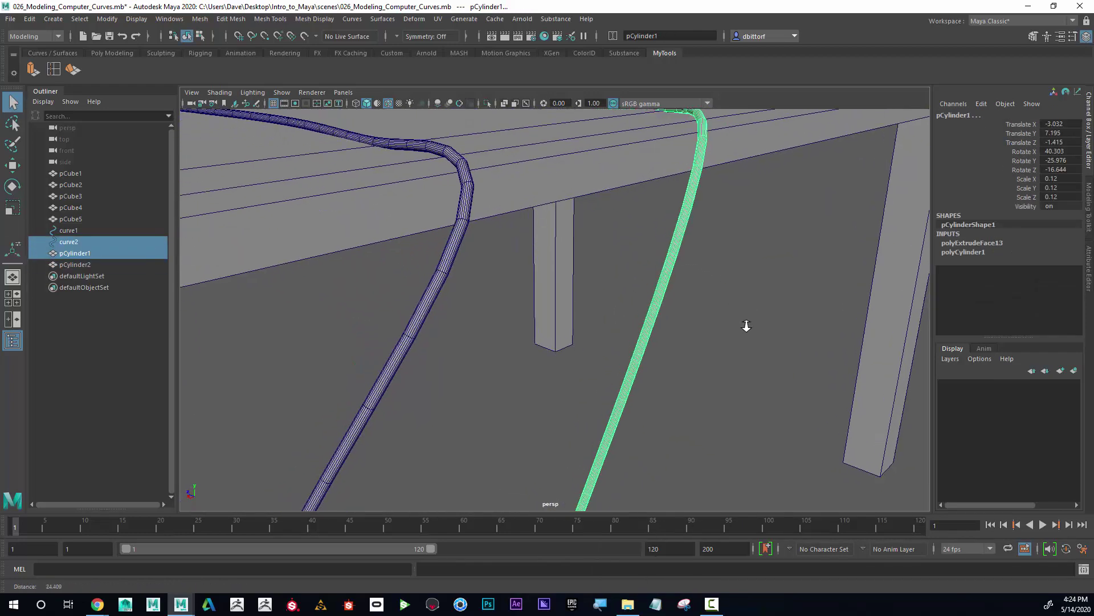
alt+right_drag(745, 324, 756, 327)
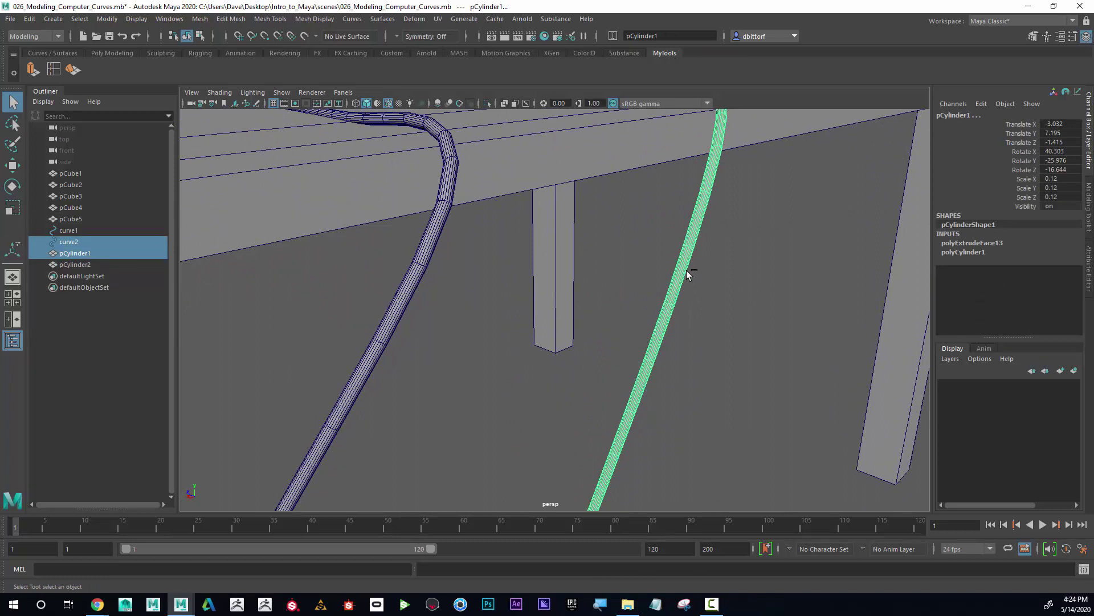
shift+click(686, 270)
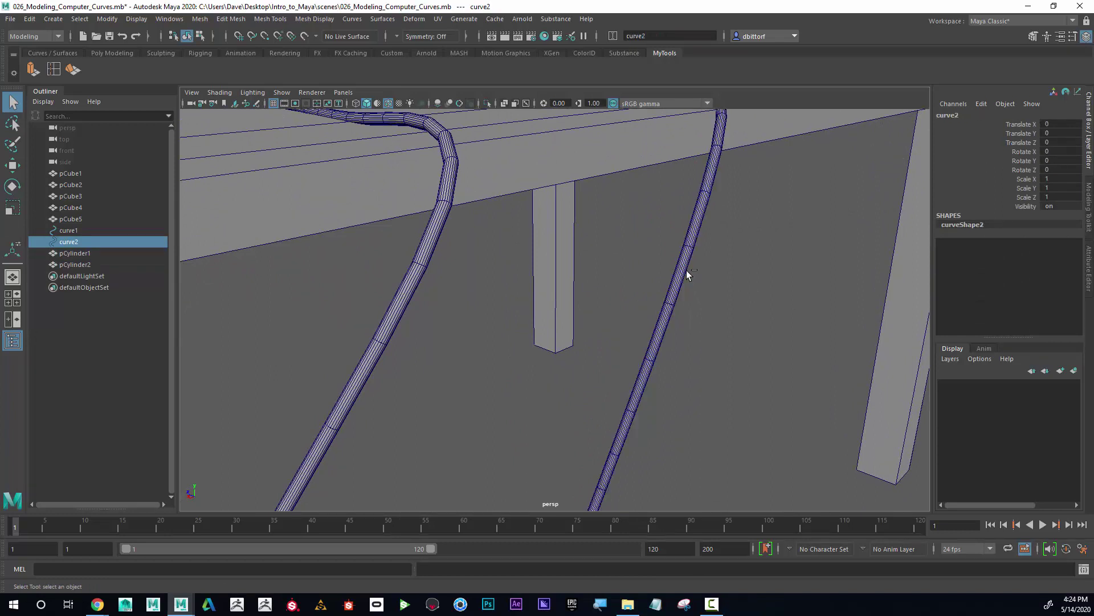
key(4)
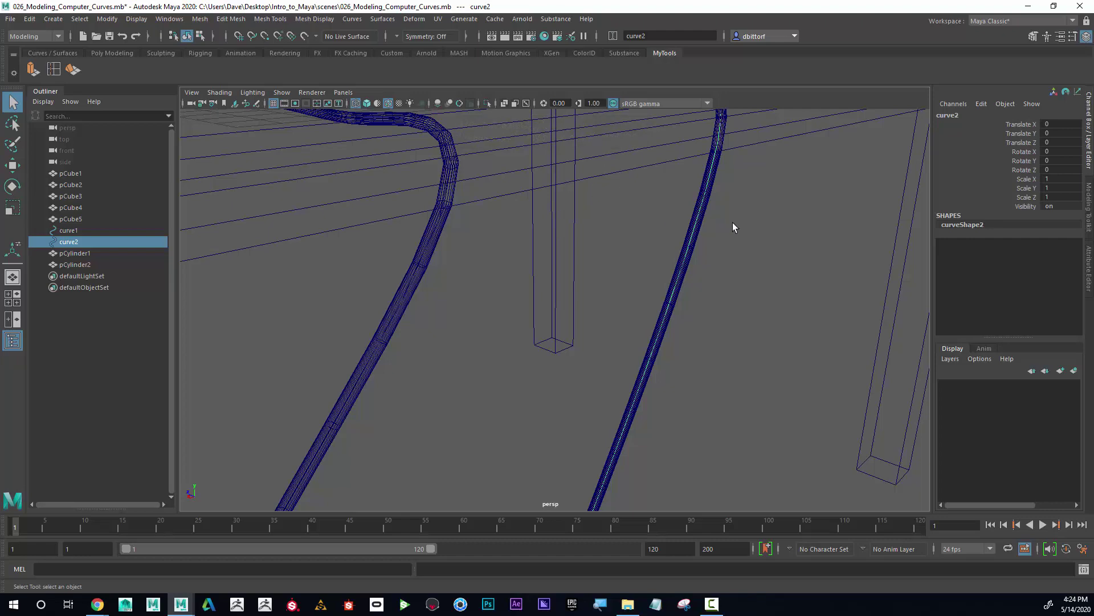
Step: Show the control vertices of the monitor's cable curve and select the one just outside the desk's edge
alt+drag(733, 227, 651, 248)
mouse_move(678, 253)
right_down()
mouse_move(642, 255)
mouse_move(689, 265)
mouse_move(662, 262)
right_up()
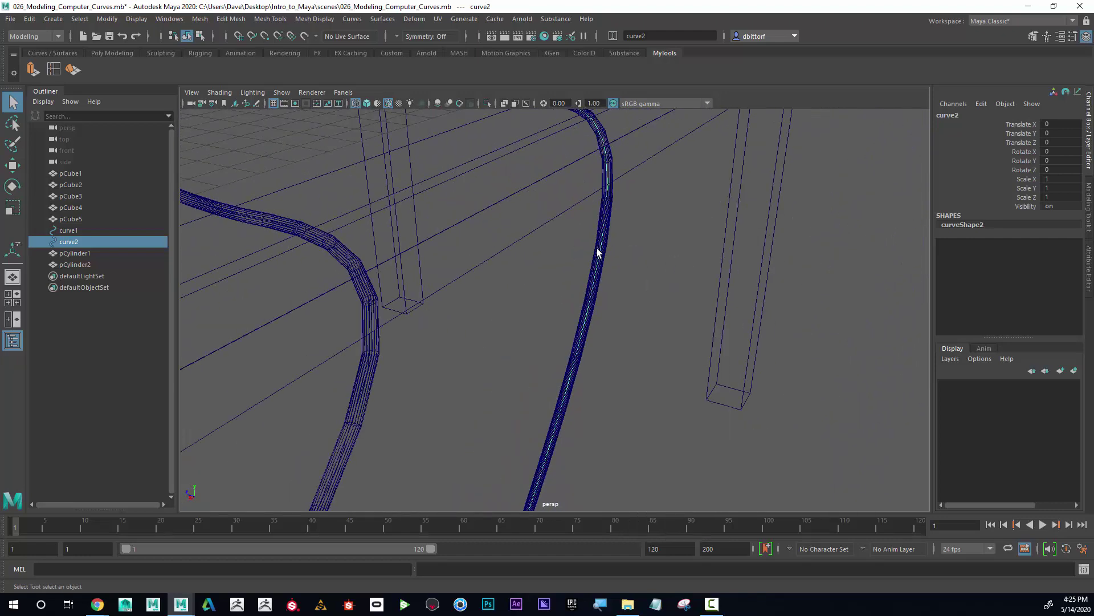
right_drag(599, 250, 661, 227)
alt+drag(671, 229, 602, 199)
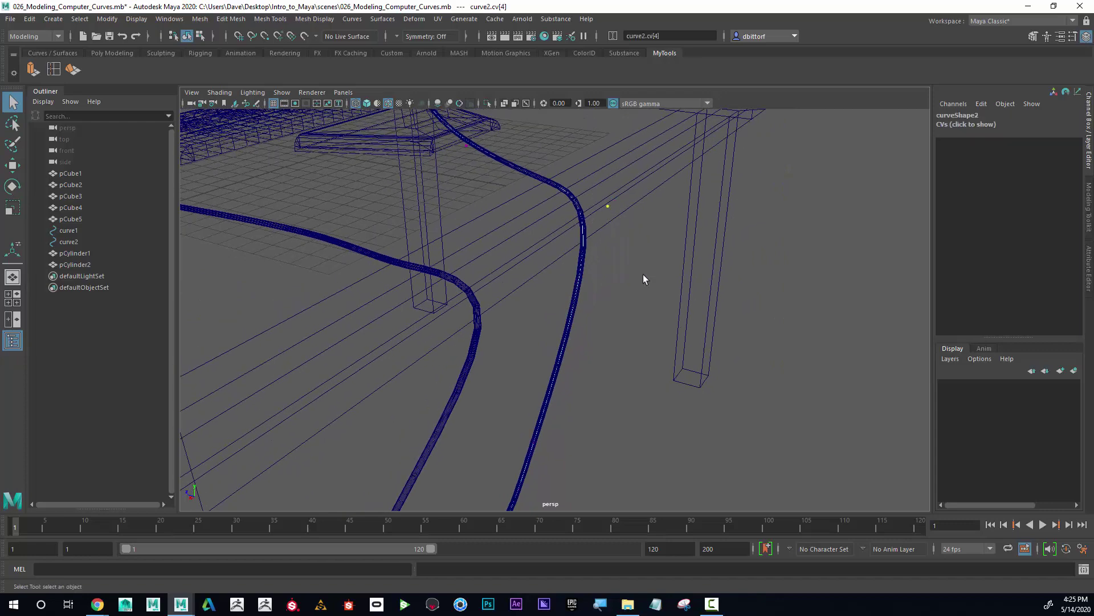
Step: Try lowering the selected control vertex just outside the desk's edge by about 0.15, and undo the move
alt+drag(643, 276, 647, 252)
key(w)
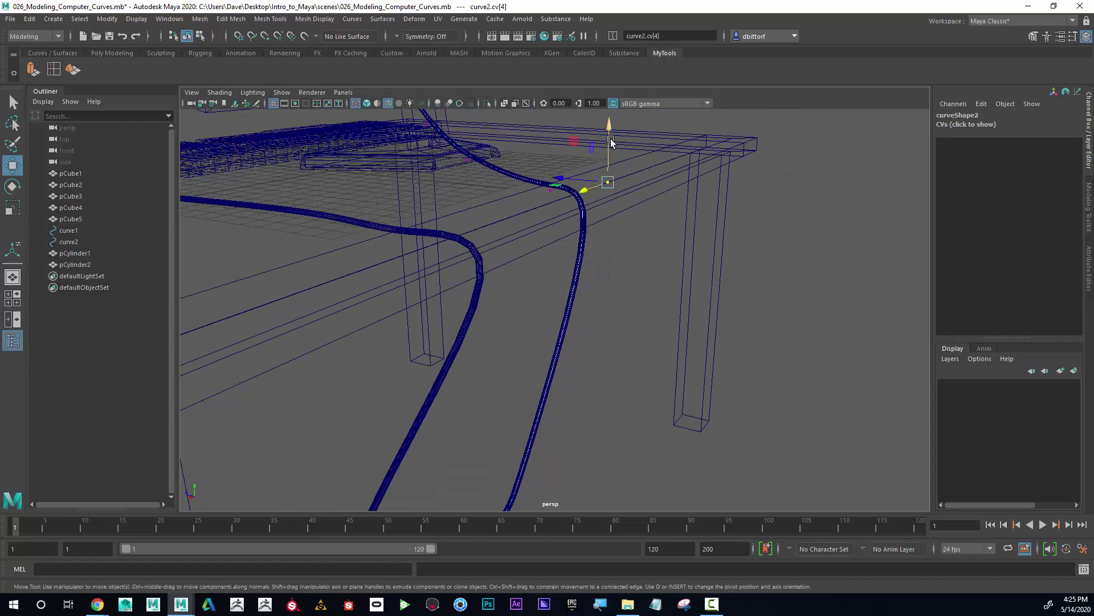
drag(615, 140, 618, 146)
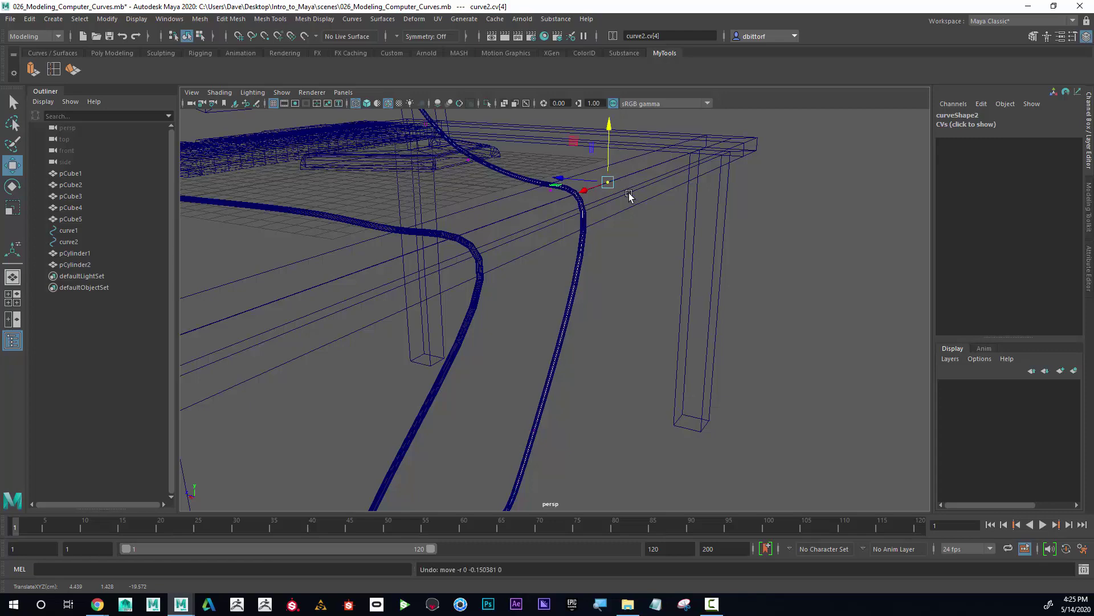
alt+drag(625, 193, 627, 225)
Step: Raise the neighbouring control vertex of the monitor's cable curve above the desk's edge slightly, and return the viewport to shaded display
click(569, 218)
drag(571, 183, 571, 171)
alt+drag(694, 255, 420, 266)
alt+right_drag(420, 266, 632, 274)
key(5)
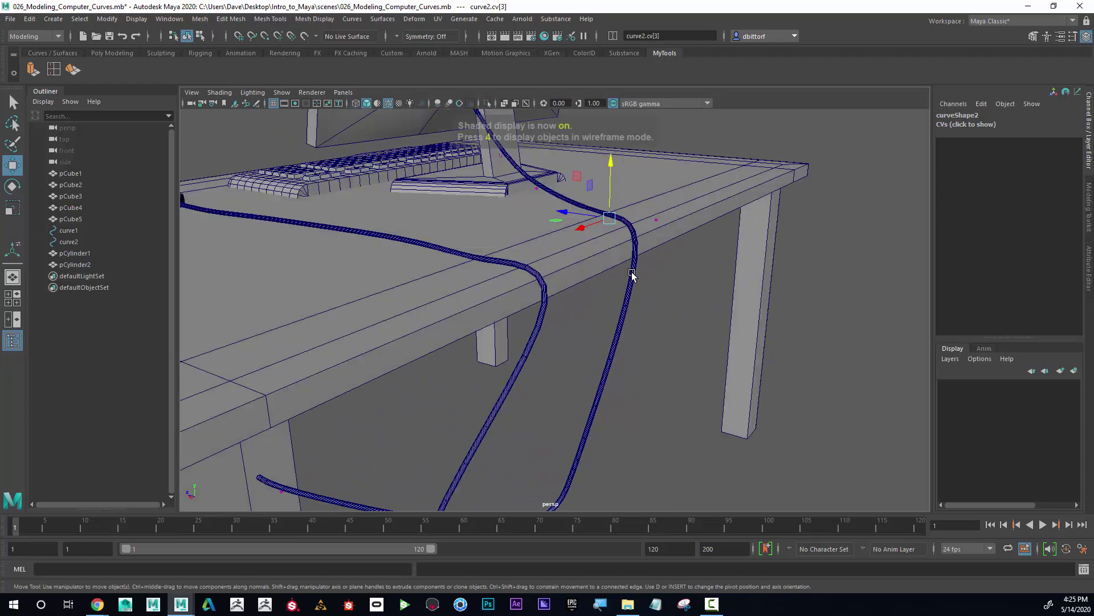